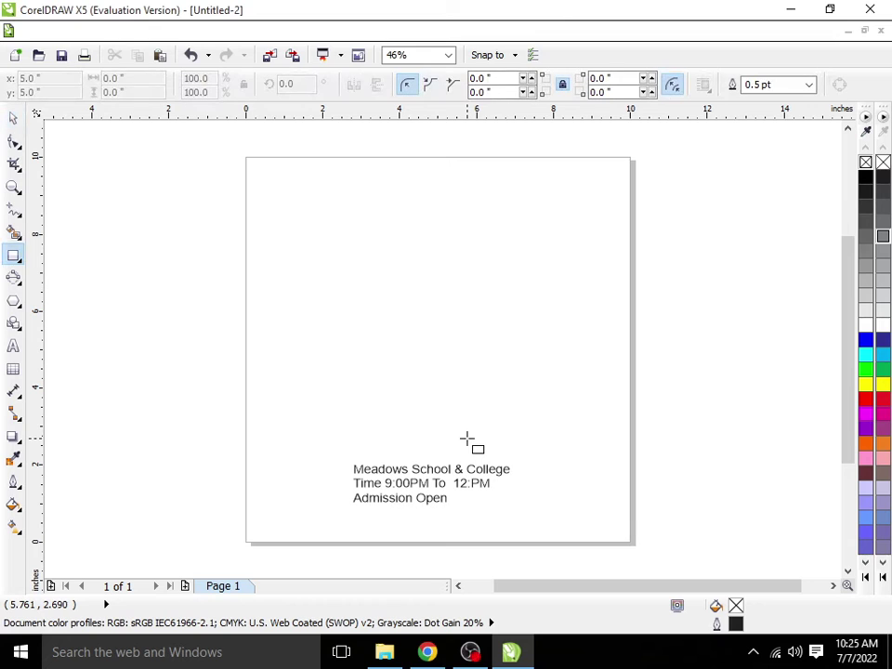
Draw a rectangle in the upper half of the page and size it to 6.0 × 2.5 inches.
key("space")
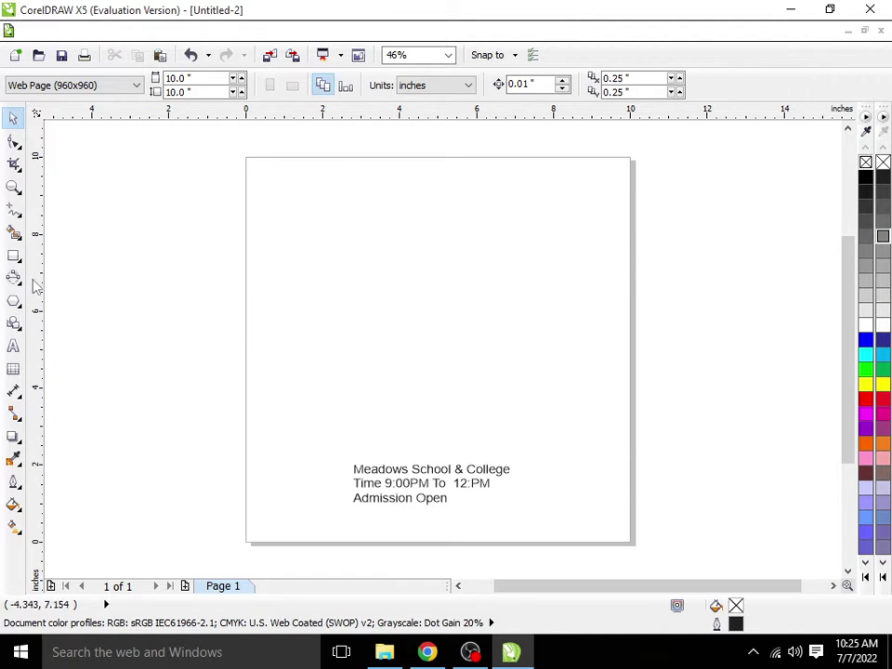
left_click(13, 257)
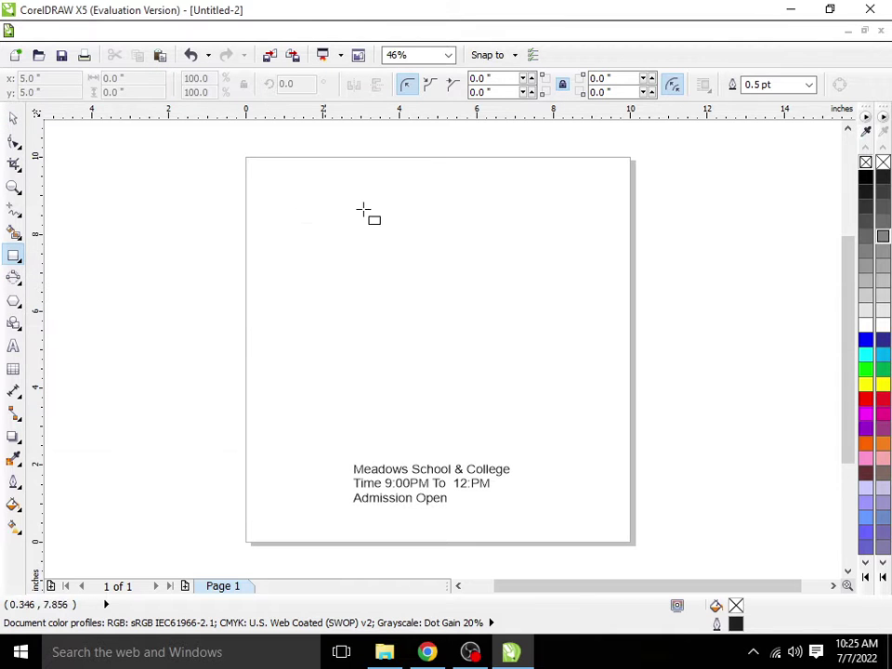
left_click_drag(303, 210, 495, 345)
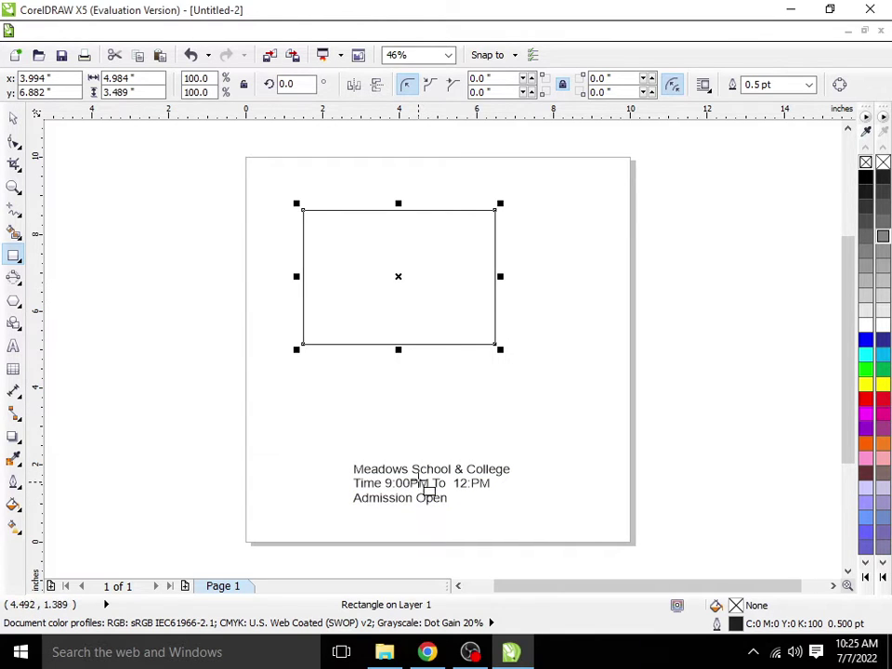
key("space")
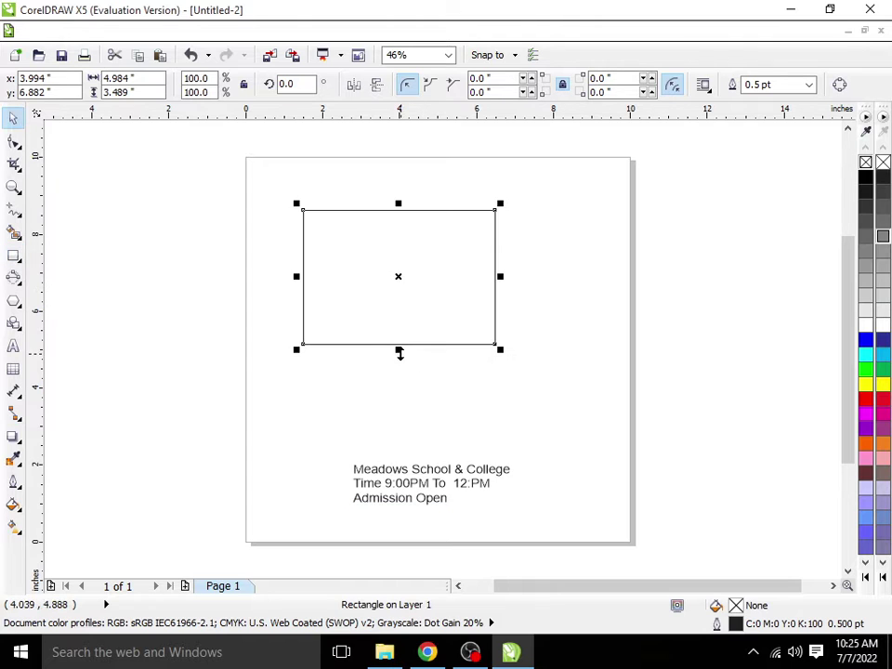
scroll(423, 322, "up", 2)
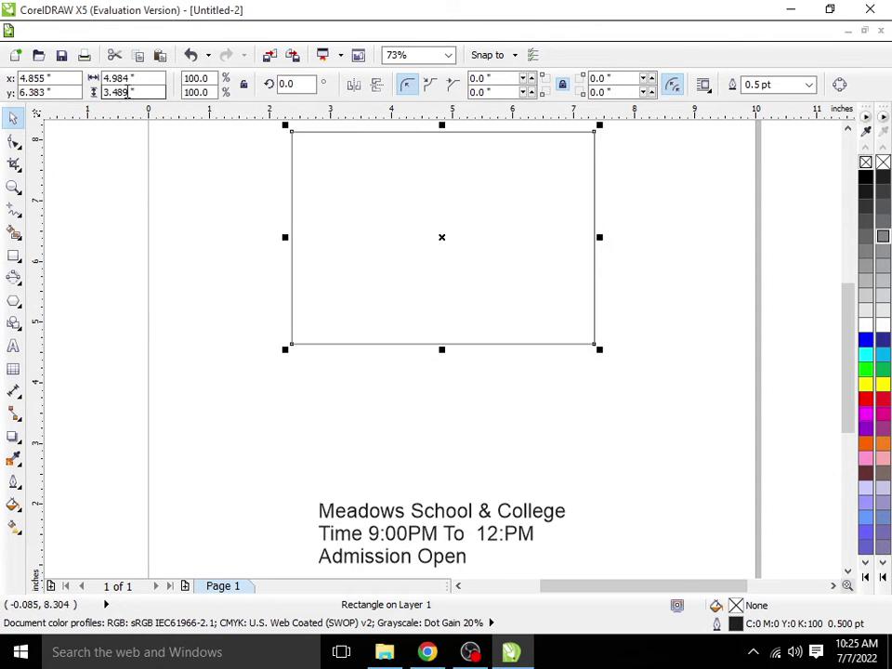
left_click(128, 78)
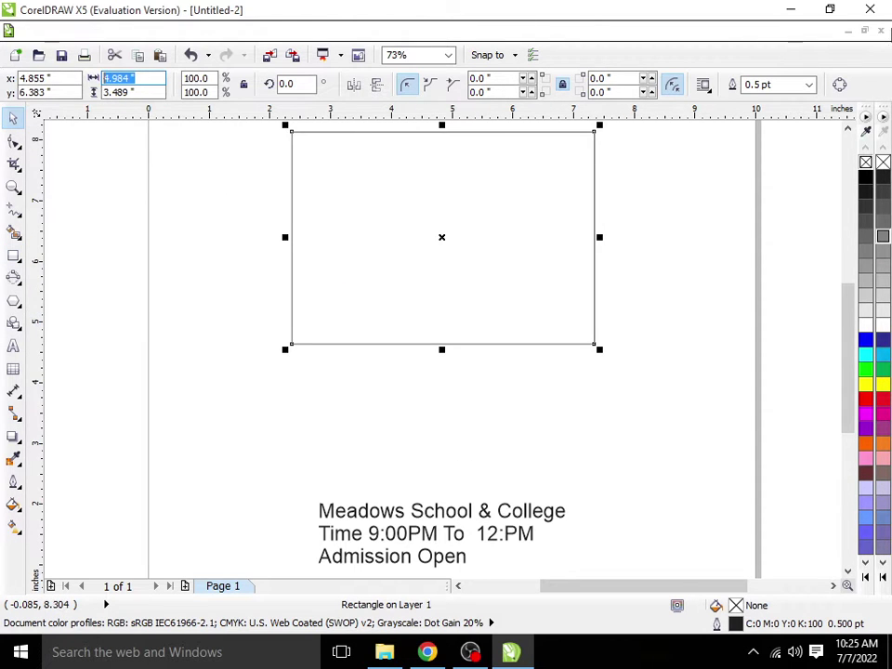
type("6.0")
key("Return")
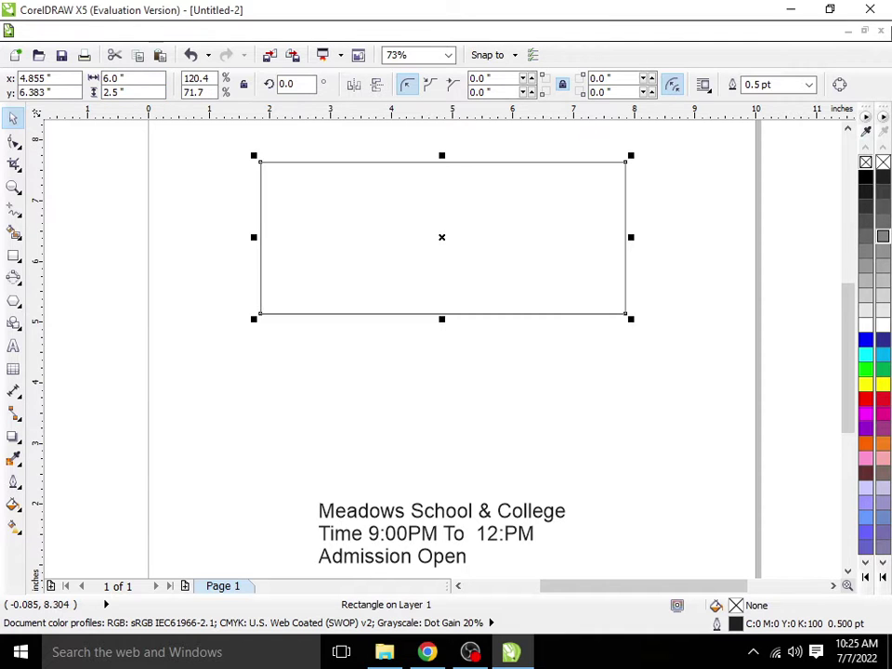
scroll(479, 231, "up", 1)
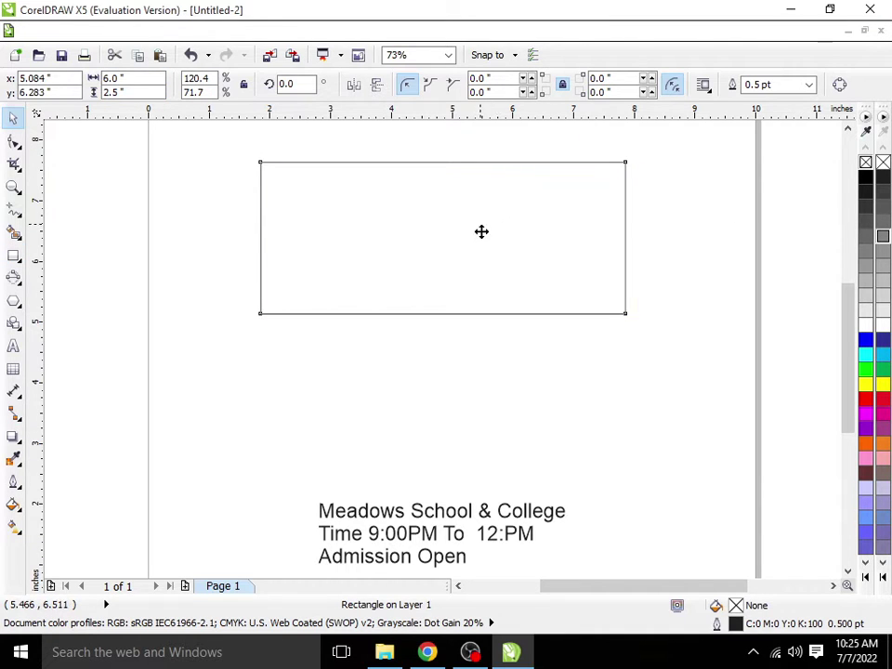
Duplicate the rectangle, fill one copy dark green and the other #003333 teal, and move the green one down-left.
left_click(865, 569)
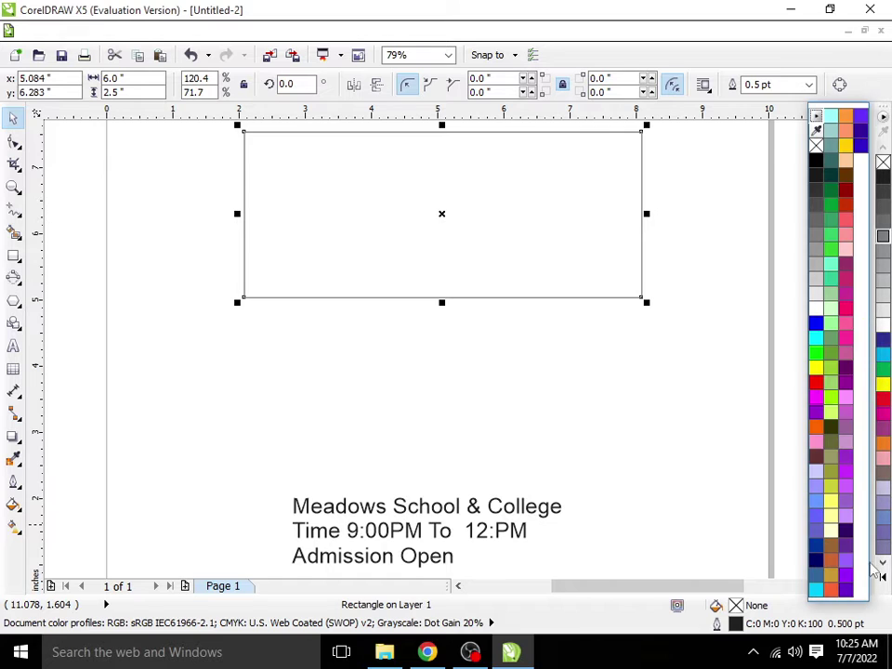
left_click(829, 195)
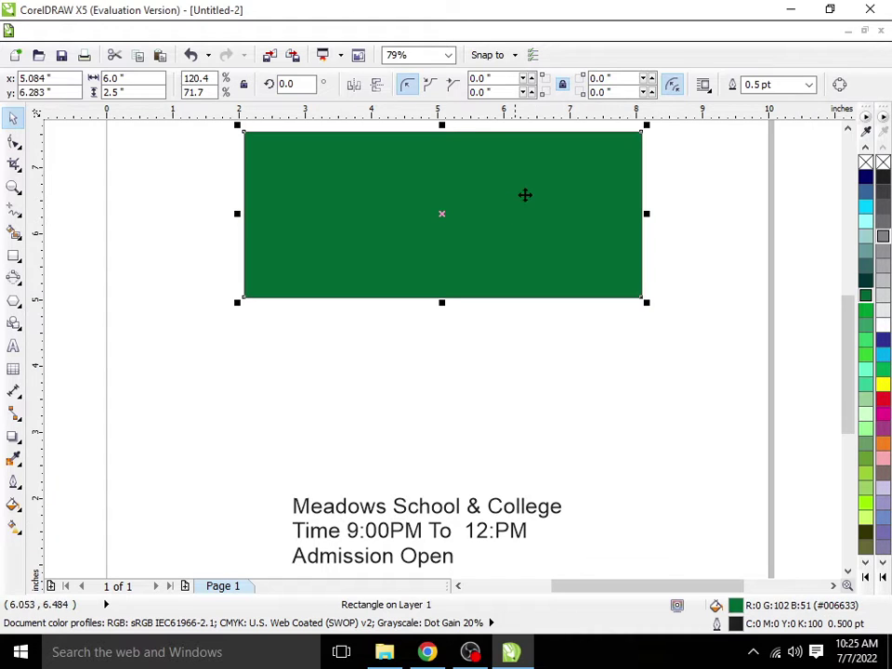
left_click_drag(526, 197, 532, 299)
left_click(865, 280)
key("Tab")
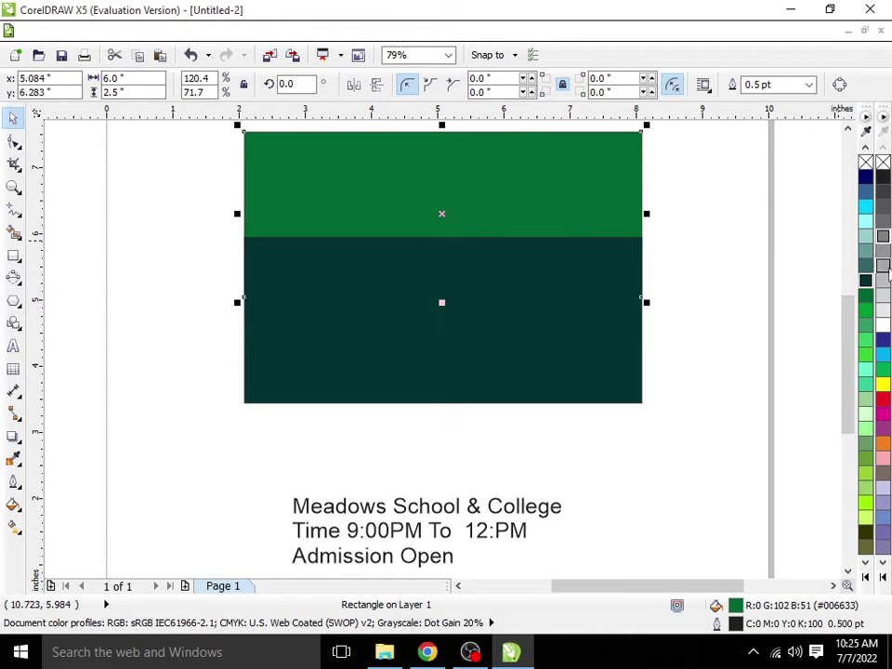
left_click(866, 283)
left_click(553, 326)
left_click(865, 294)
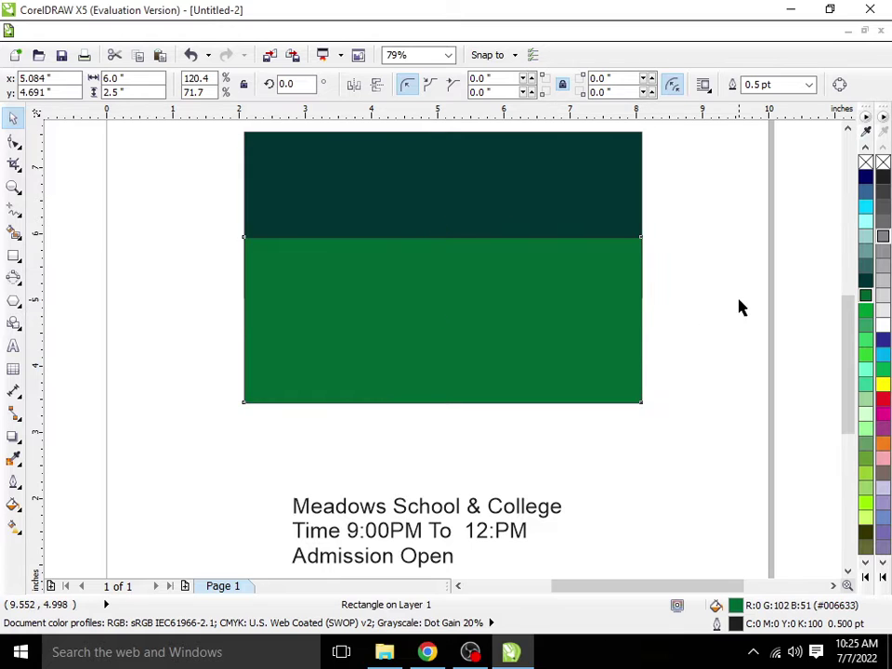
mouse_move(562, 291)
left_mouse_down()
mouse_move(507, 345)
mouse_move(367, 308)
left_mouse_up()
Narrow the teal rectangle from its left side to 2.715 inches wide and nudge it into place.
left_click(480, 225)
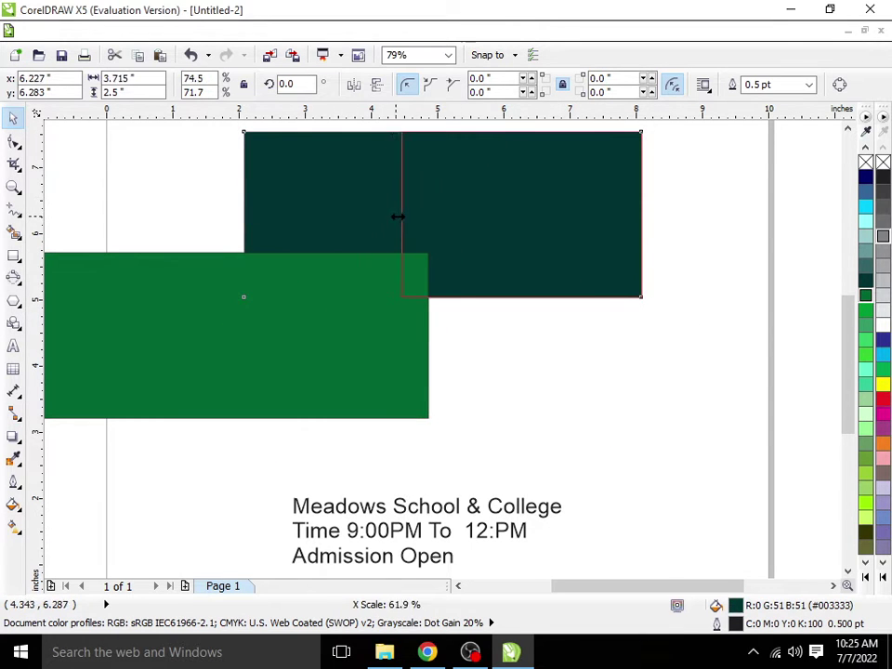
left_click_drag(242, 223, 462, 223)
left_click_drag(565, 228, 575, 243)
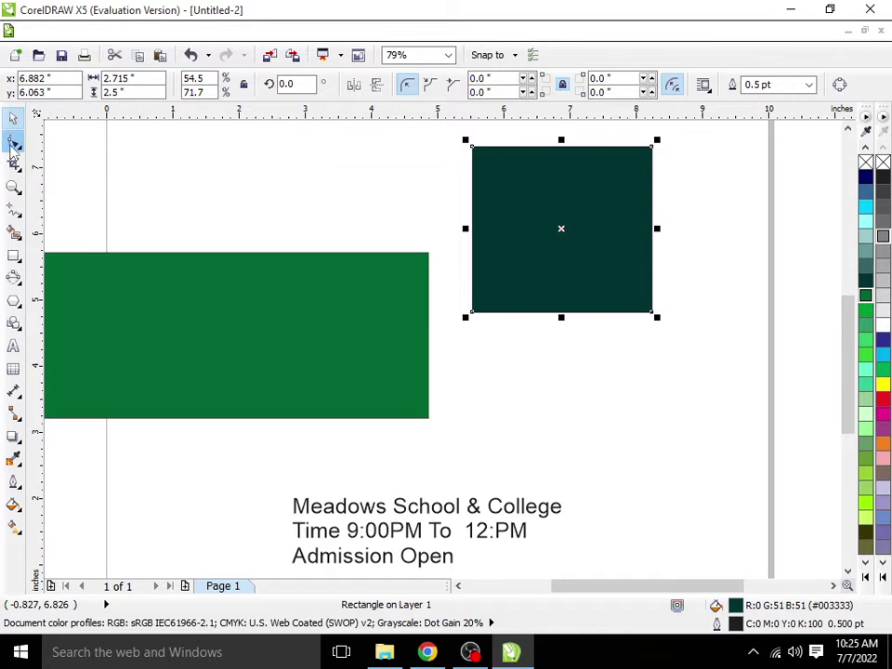
Convert the teal block to curves and pull a new left-edge node inward to notch it.
left_click(14, 139)
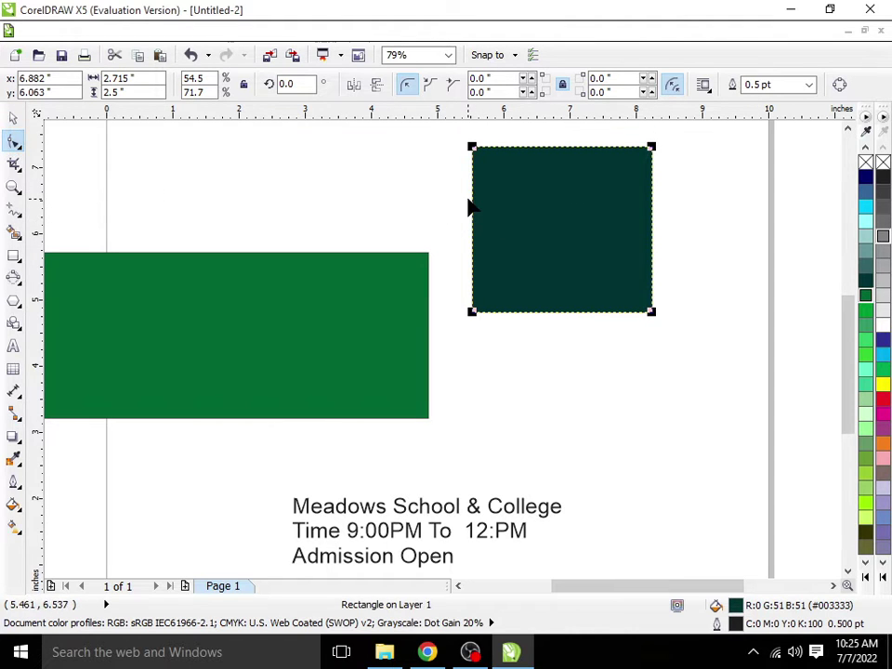
key("ctrl+q")
left_click(473, 235)
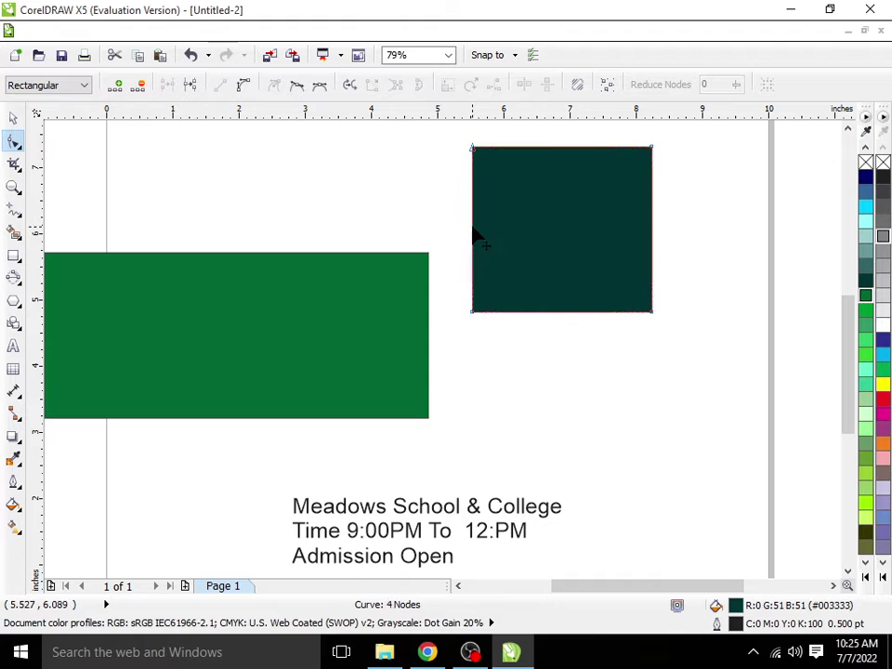
double_click(472, 233)
mouse_move(471, 233)
left_mouse_down()
mouse_move(457, 236)
mouse_move(491, 234)
left_mouse_up()
key("space")
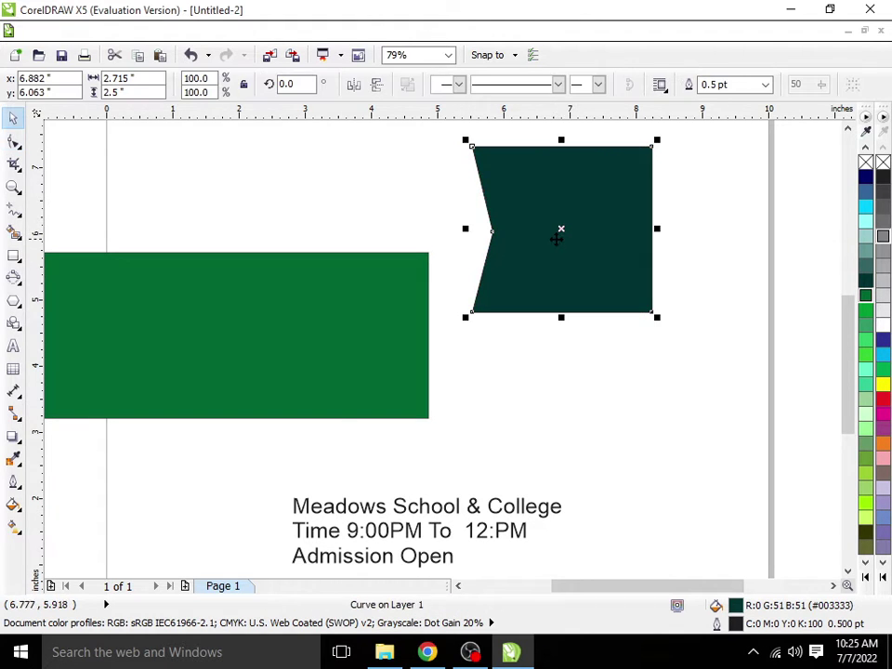
Centre the teal shape on the green rectangle horizontally and vertically.
left_click(318, 359, "shift")
key("e")
key("c")
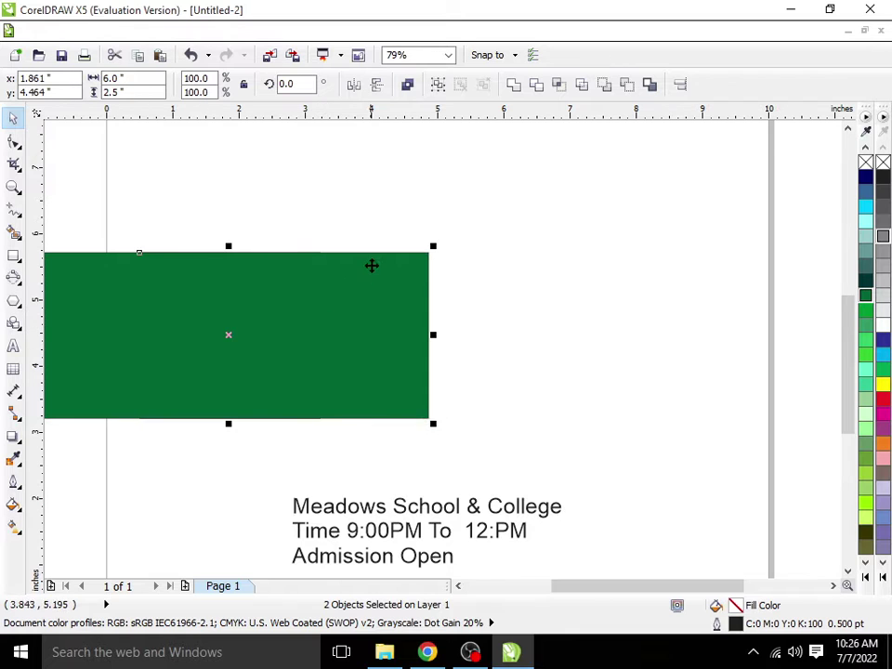
left_click(520, 164)
scroll(364, 263, "down", 2)
scroll(456, 207, "up", 3)
scroll(467, 358, "down", 2)
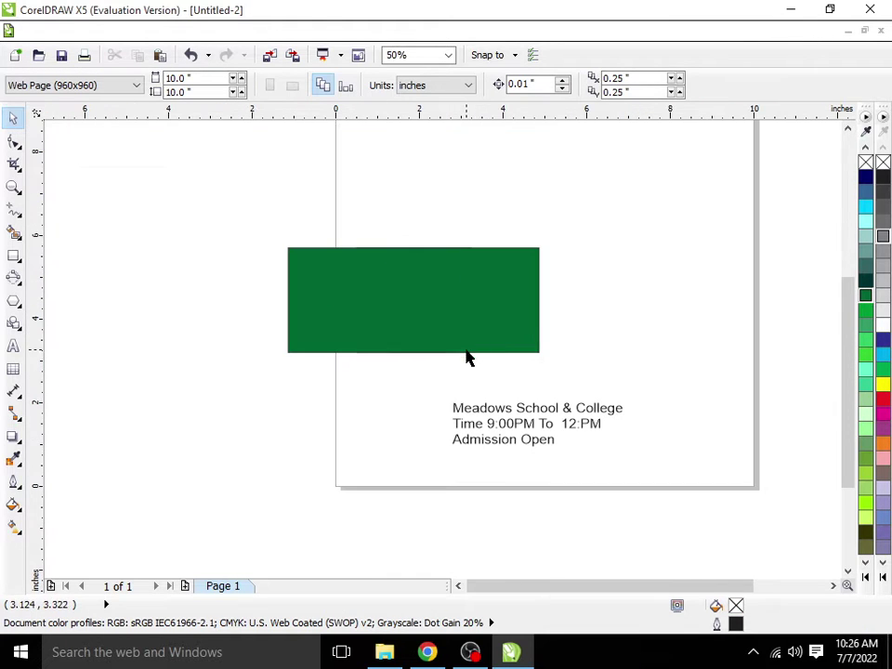
Bring the teal curve in front of the green rectangle and align their right edges.
left_click_drag(312, 230, 311, 223)
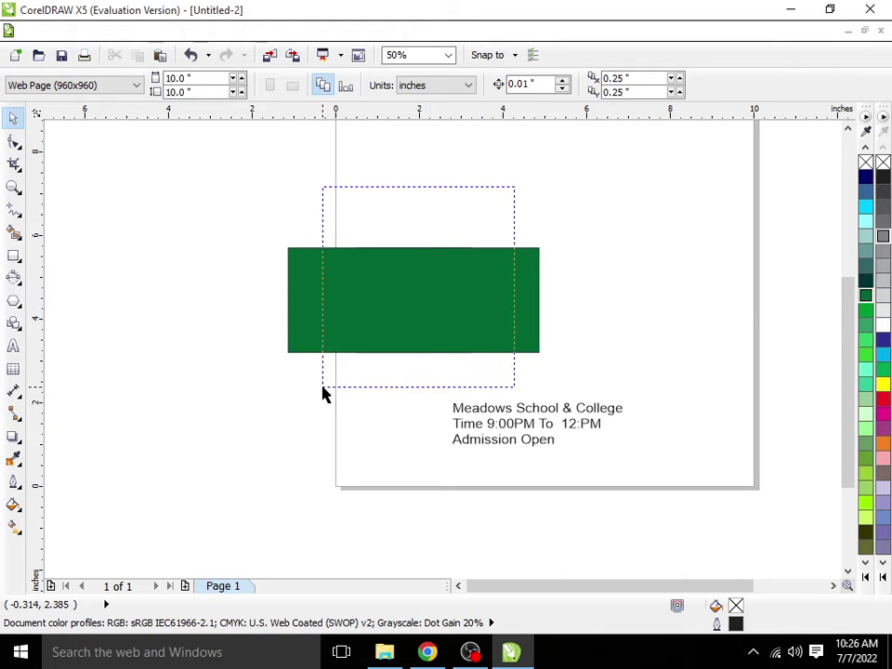
left_click_drag(515, 188, 321, 392)
key("shift+Page_Up")
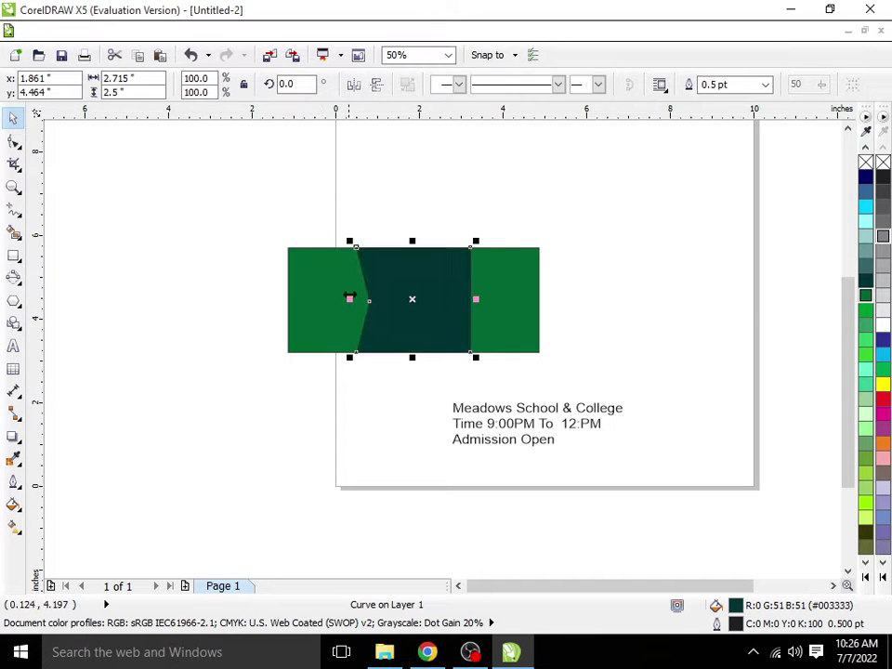
scroll(534, 263, "up", 1)
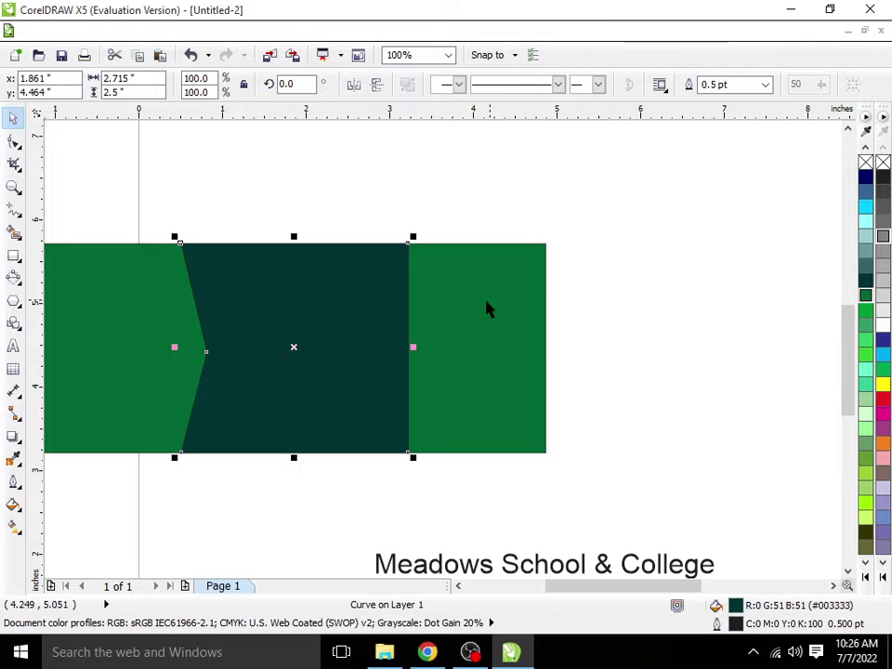
left_click(339, 300)
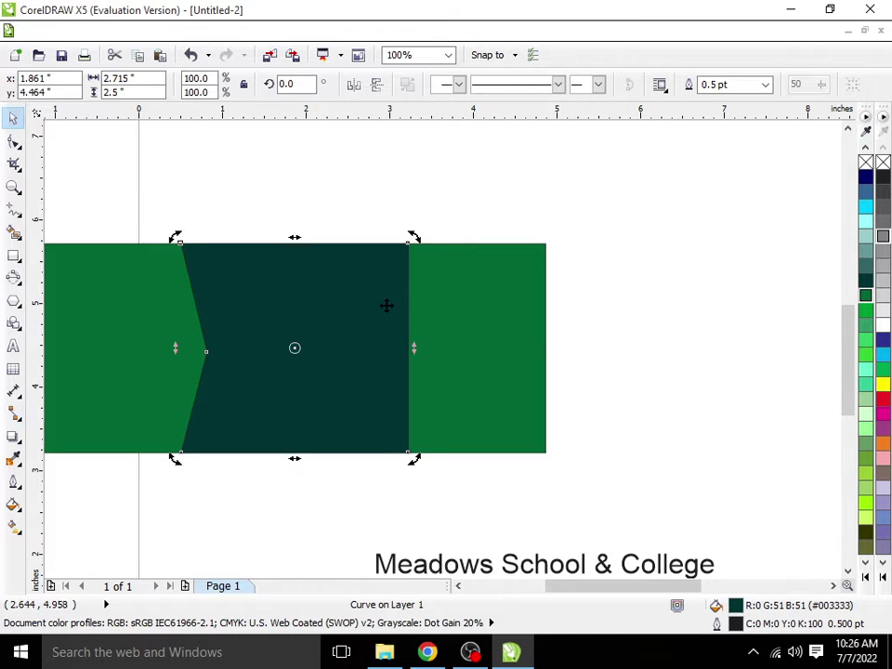
left_click(446, 299, "shift")
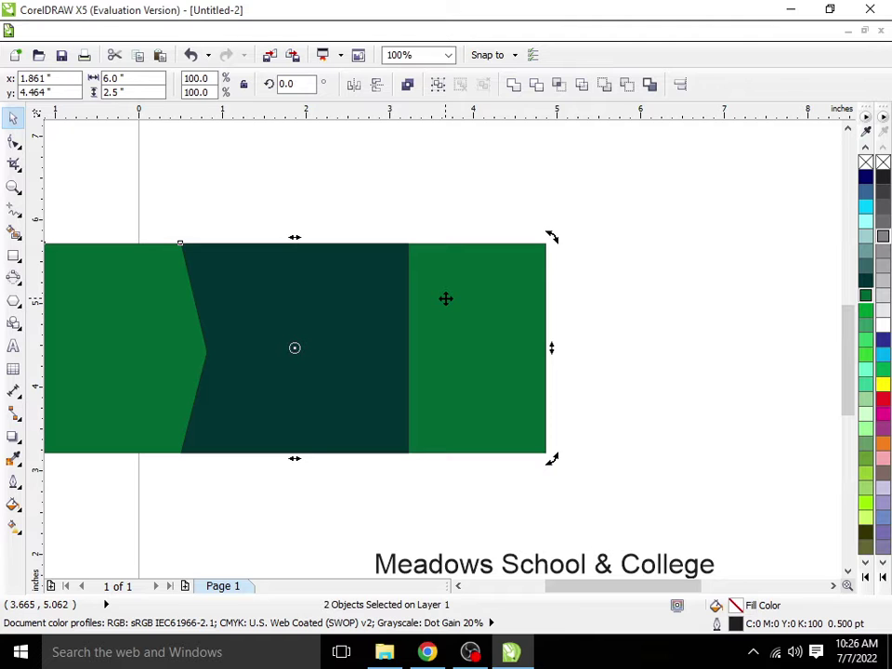
key("r")
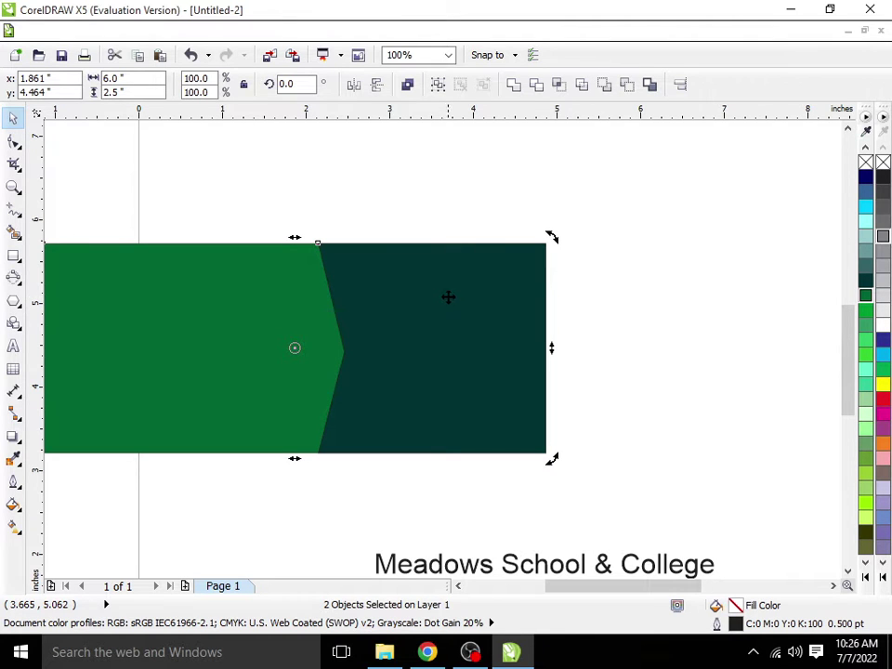
Move both banner shapes to the right and remove their outlines.
left_click(561, 201)
scroll(561, 201, "down", 3)
left_click_drag(599, 207, 420, 280)
mouse_move(558, 239)
left_mouse_down()
mouse_move(571, 225)
mouse_move(624, 221)
left_mouse_up()
scroll(624, 221, "up", 3)
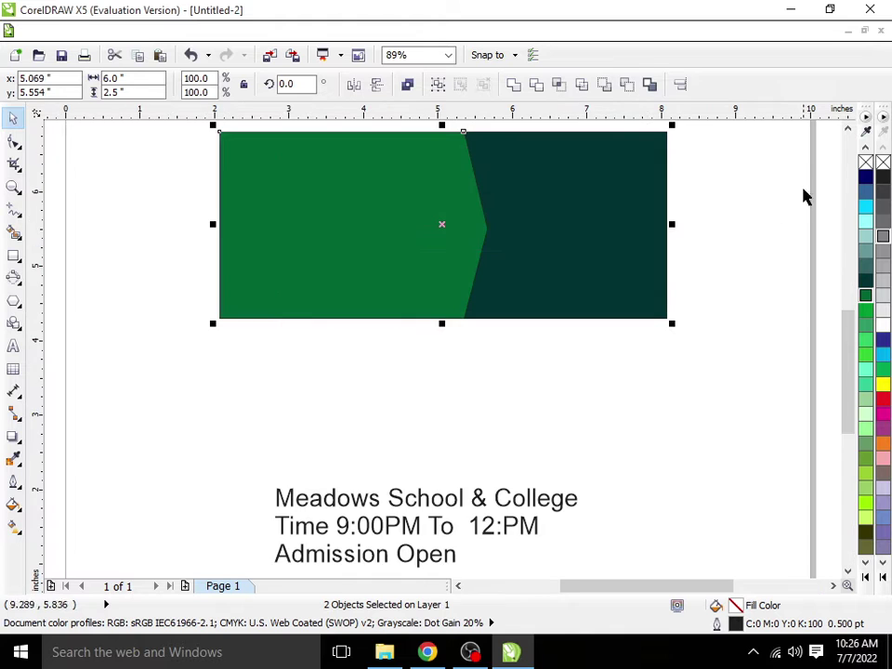
right_click(864, 165)
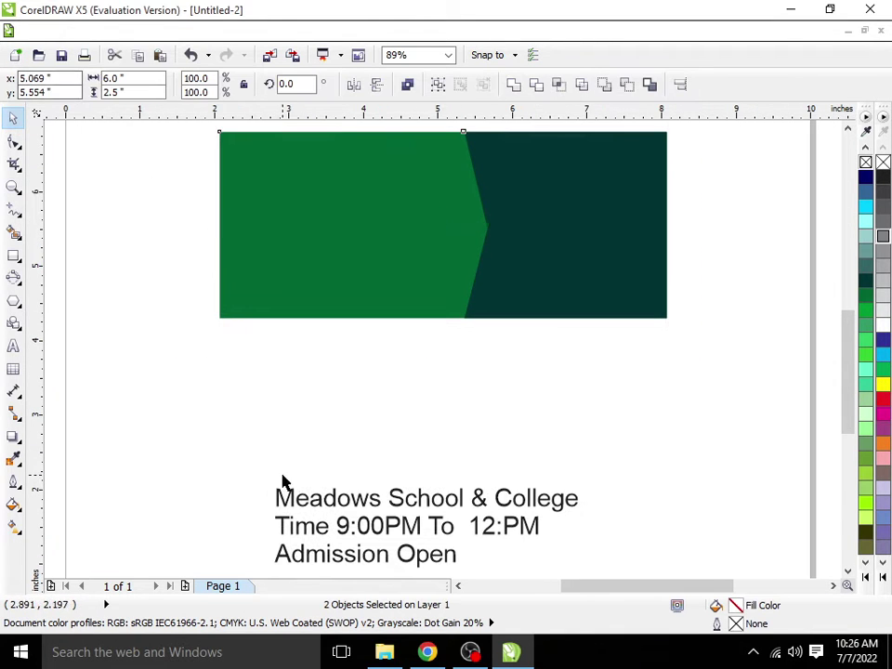
left_click(283, 479)
Shift the Meadows text up-left, then group the two banner shapes and lower the group slightly.
left_click_drag(346, 499, 326, 422)
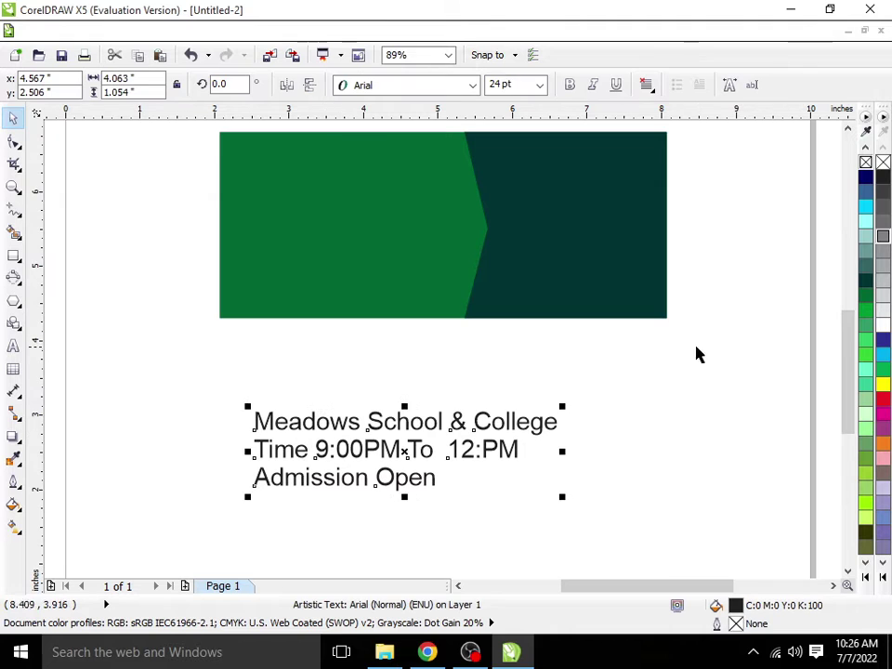
left_click(497, 164)
left_click_drag(727, 398, 161, 51)
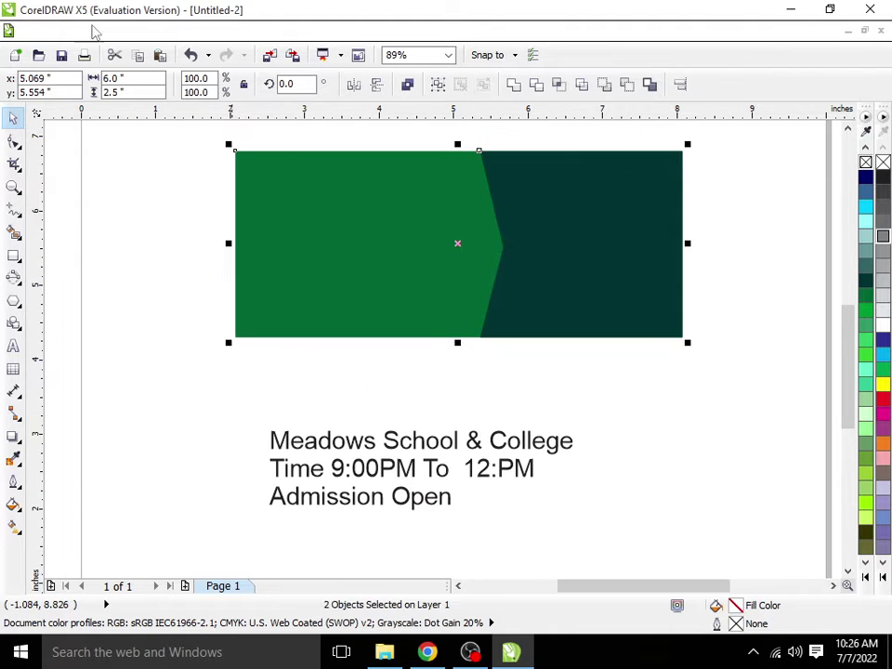
key("ctrl+g")
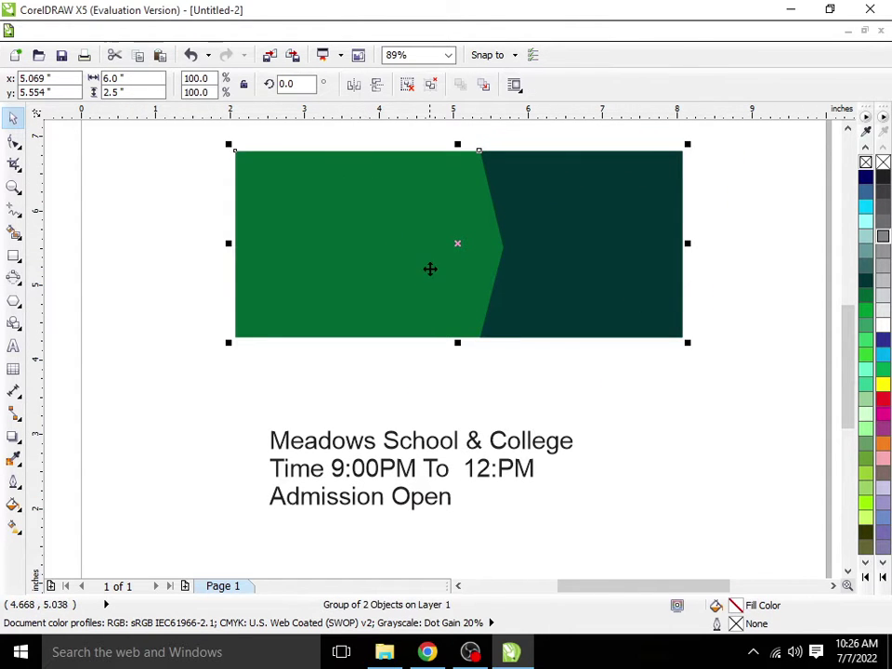
left_click_drag(429, 267, 429, 283)
Break the three-line text block apart into separate lines and words.
left_click(333, 441)
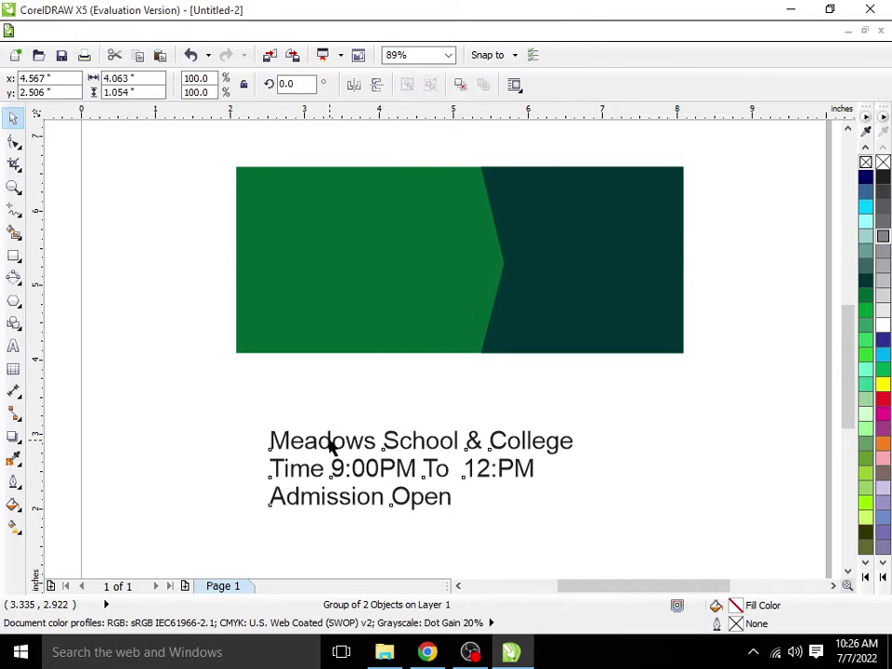
key("ctrl+k")
left_click(353, 394)
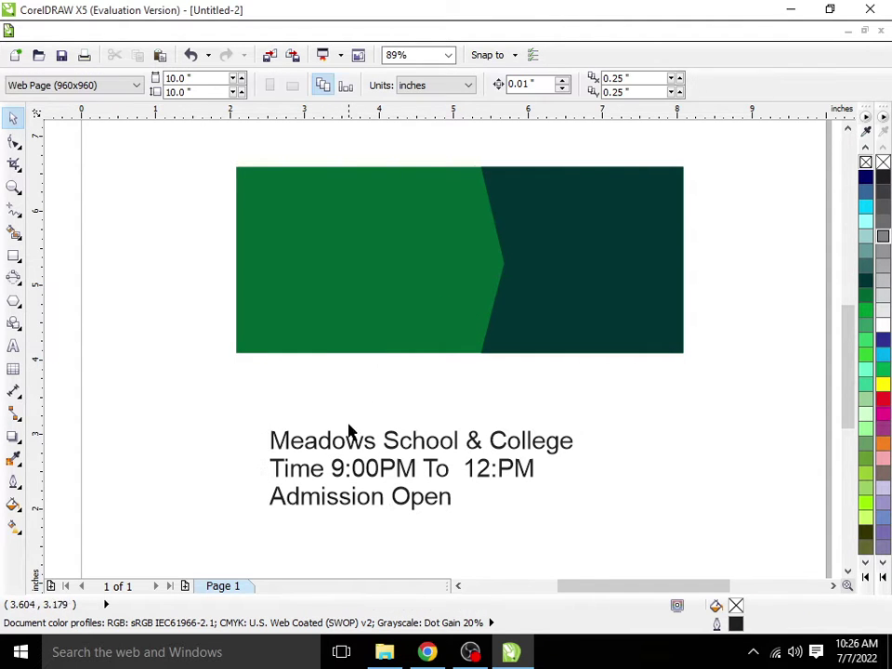
left_click_drag(355, 442, 337, 378)
key("ctrl+k")
Set Meadows in the Billion Dreams font and enlarge it.
left_click(367, 445)
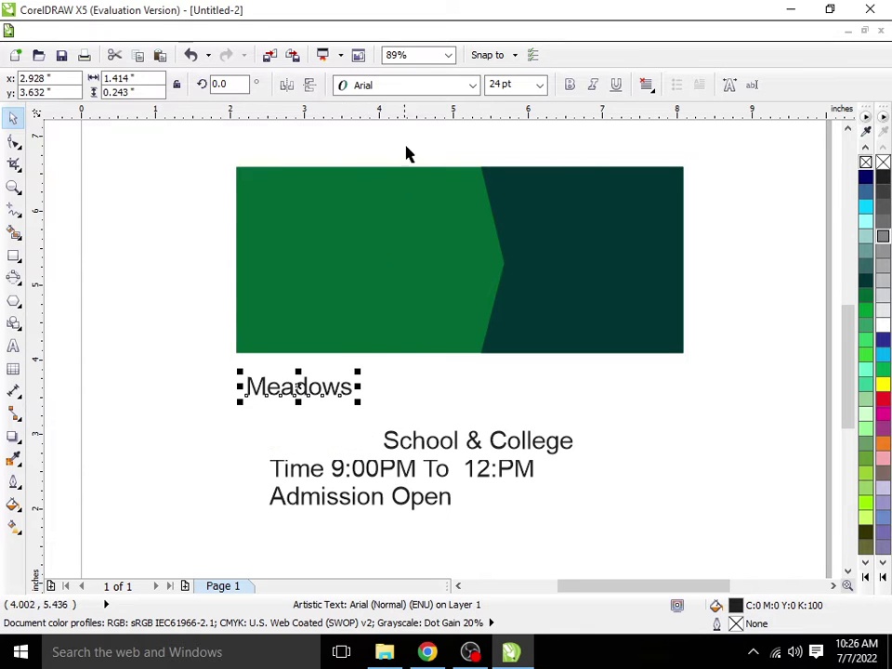
left_click(427, 85)
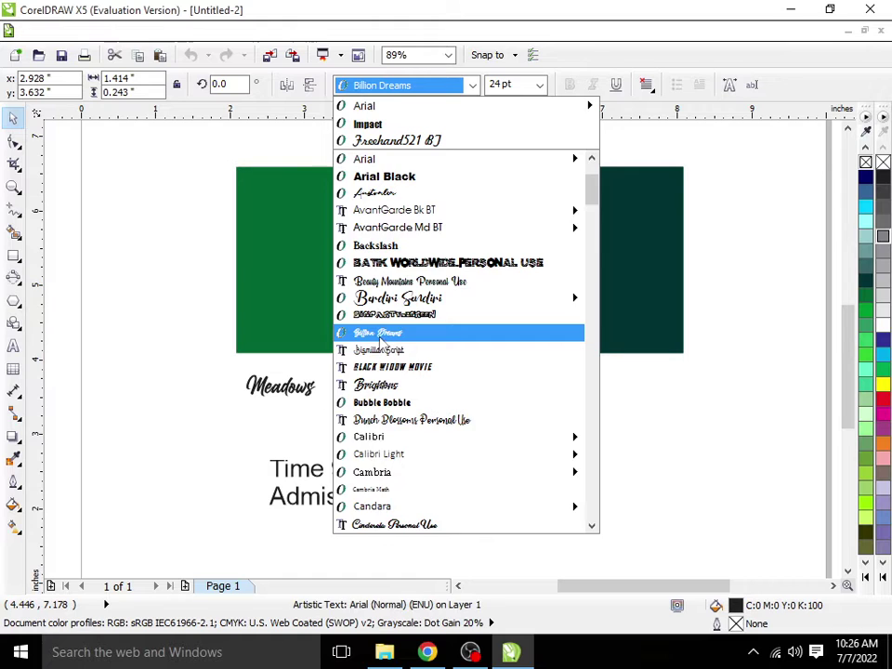
left_click(381, 335)
mouse_move(323, 401)
left_mouse_down()
mouse_move(374, 440)
mouse_move(424, 448)
mouse_move(354, 460)
left_mouse_up()
Apply BATIK WORLDWIDE to School & College and move those words to the upper left.
left_click(424, 448)
left_click(423, 85)
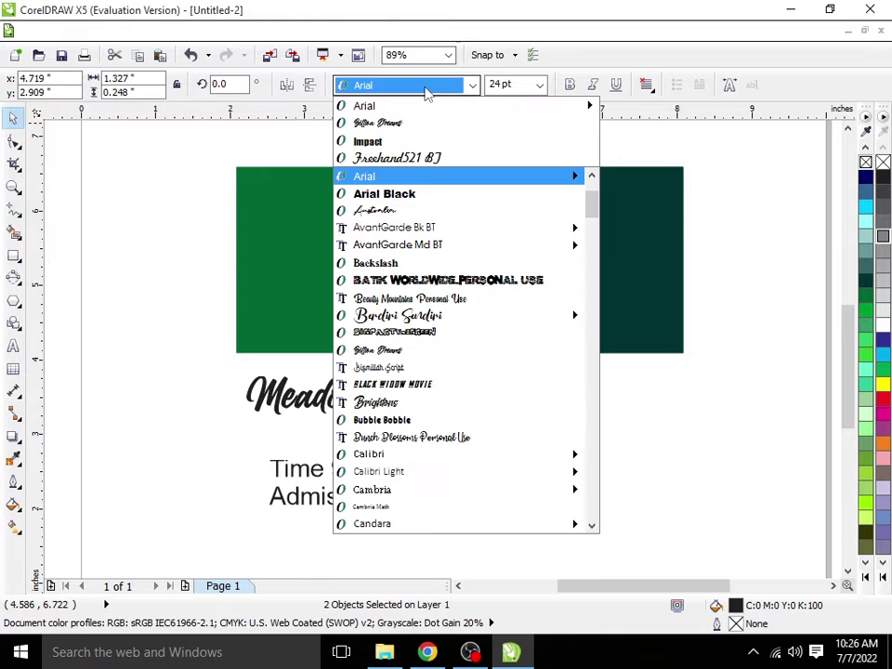
left_click(396, 284)
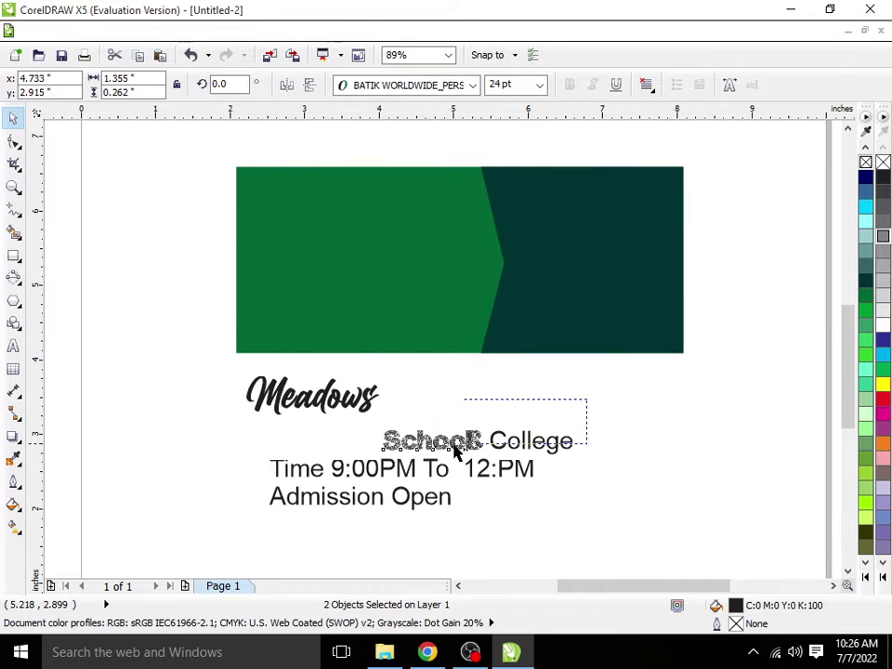
left_click(454, 452)
scroll(437, 446, "up", 4)
scroll(455, 397, "down", 2)
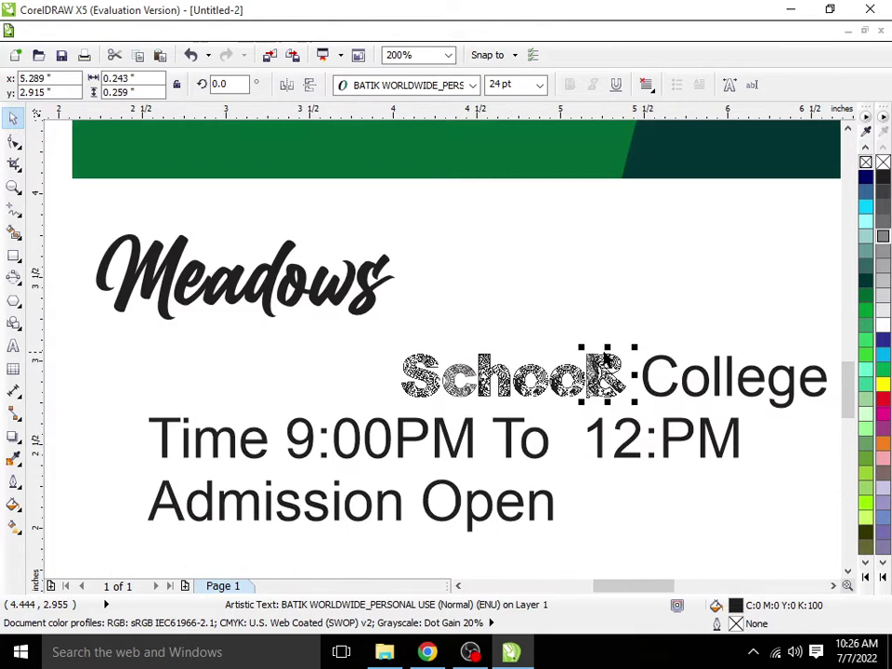
scroll(632, 367, "down", 1)
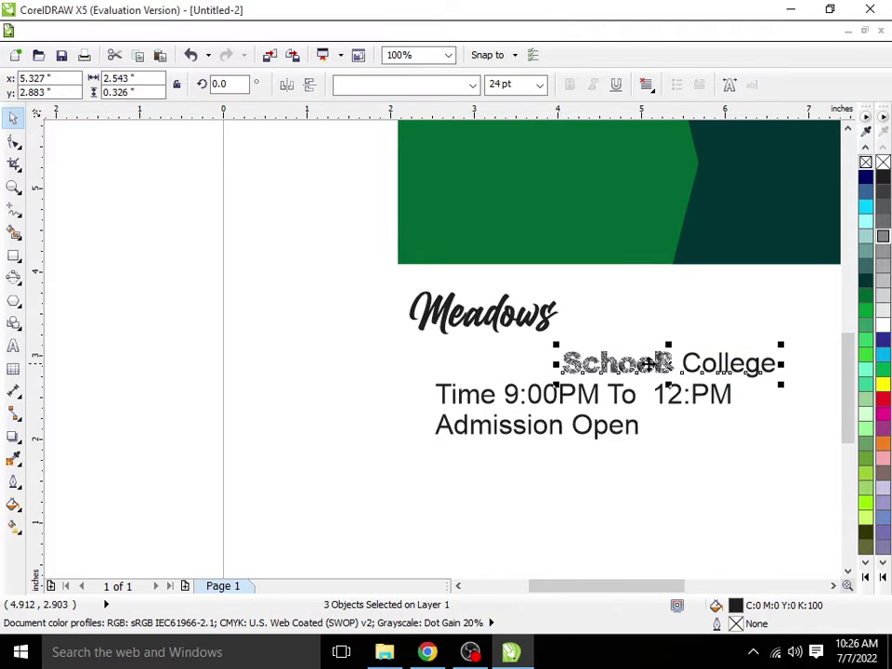
mouse_move(601, 360)
left_mouse_down()
mouse_move(118, 203)
mouse_move(172, 239)
mouse_move(175, 253)
left_mouse_up()
left_click(207, 273)
left_click_drag(297, 171, 160, 276)
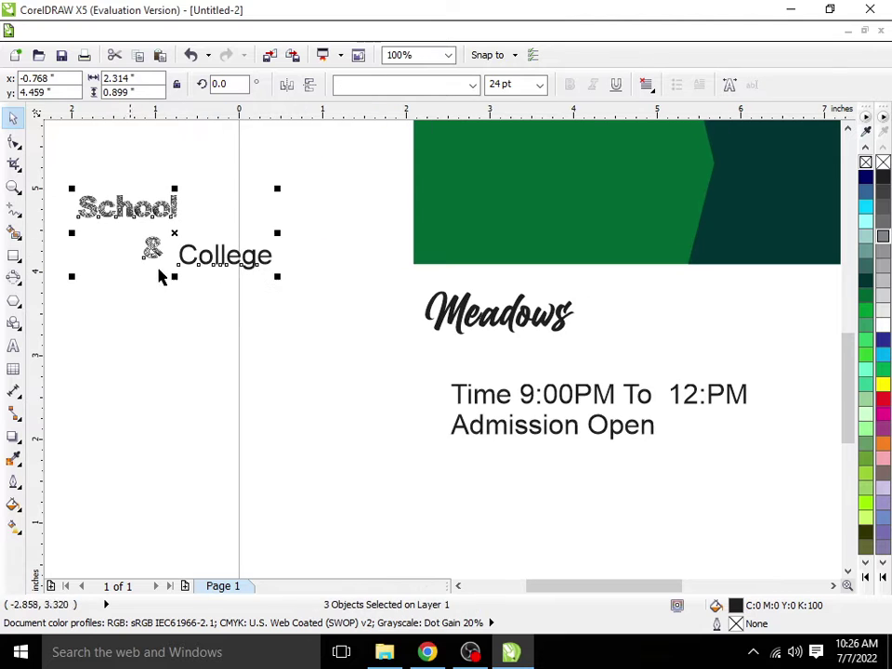
Change School, & and College to Brightons, stacked vertically and placed left of Meadows.
left_click(472, 84)
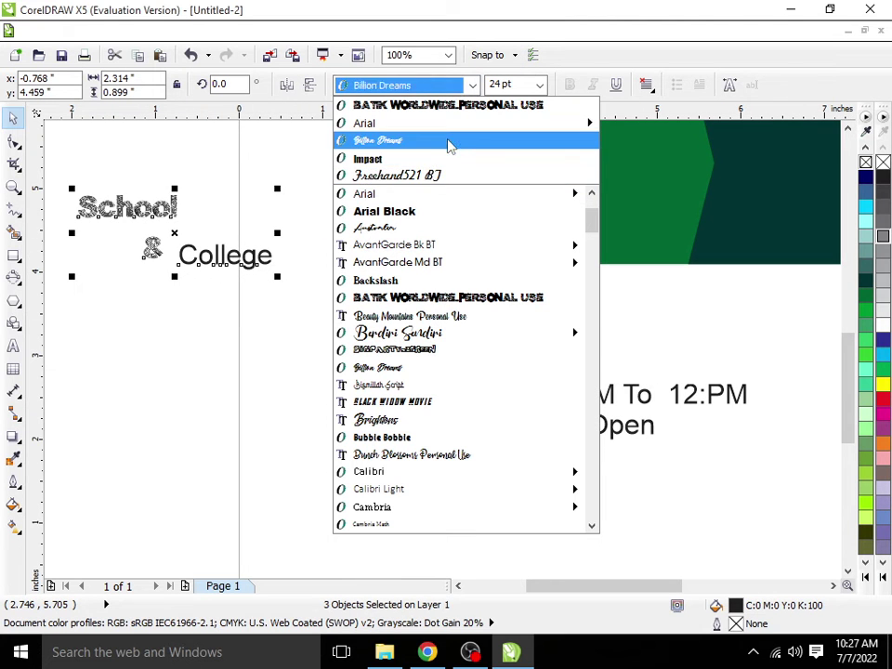
scroll(400, 424, "down", 3)
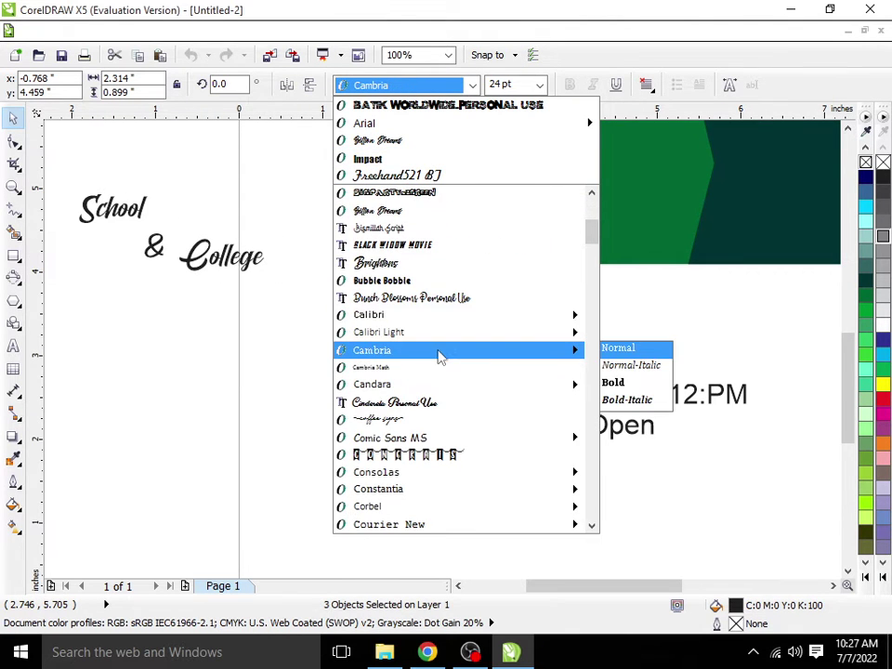
left_click(382, 271)
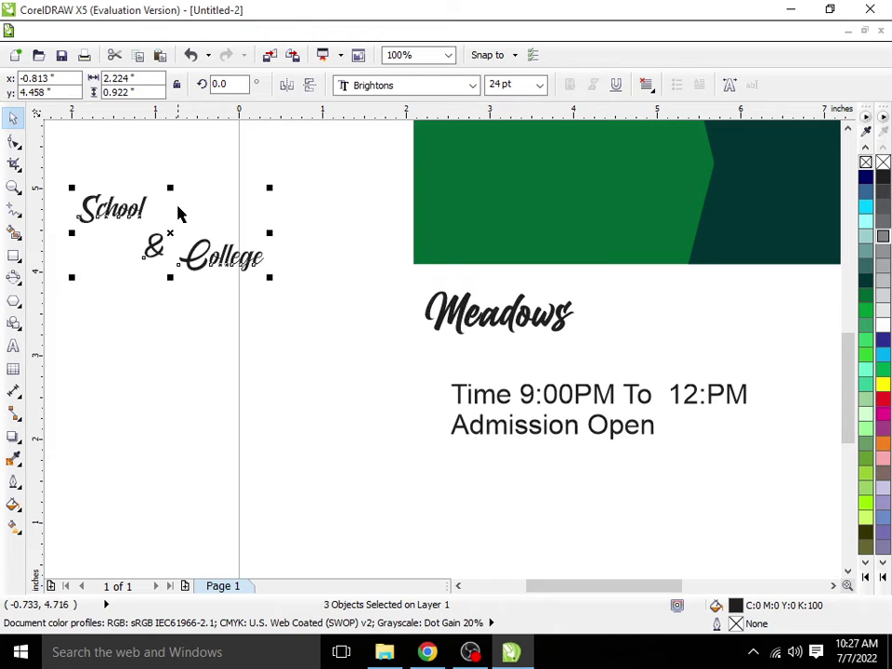
left_click(177, 209)
left_click_drag(201, 247, 100, 268)
left_click(130, 277)
scroll(224, 231, "left", 1)
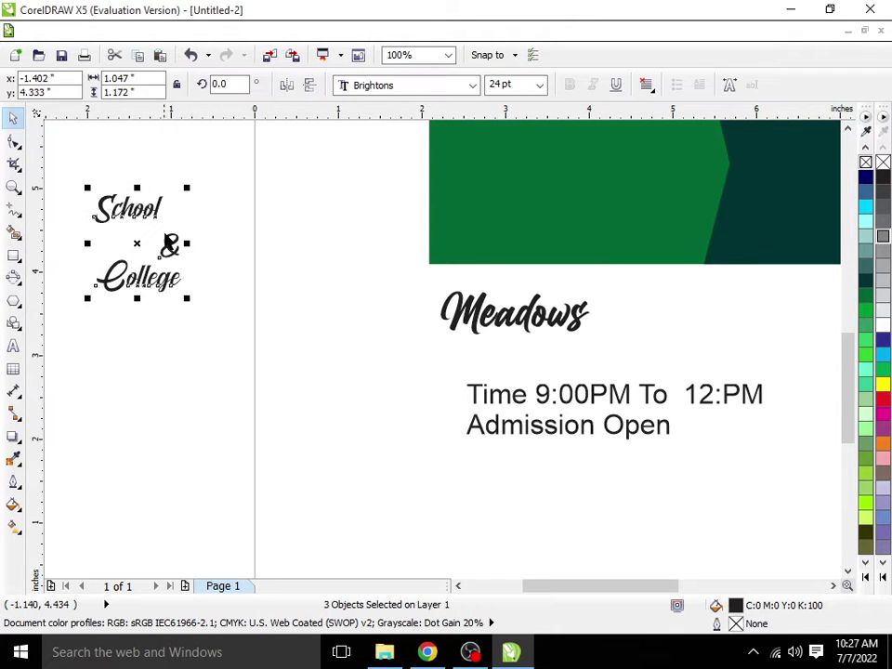
left_click_drag(168, 244, 374, 371)
Move Meadows up into the green banner and colour it white.
scroll(374, 372, "up", 1)
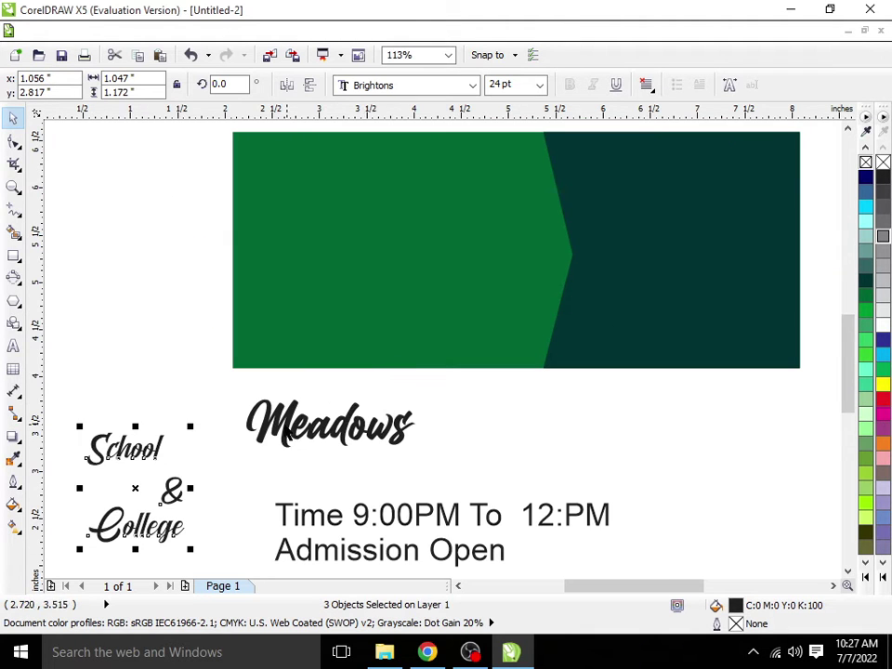
left_click_drag(297, 432, 326, 235)
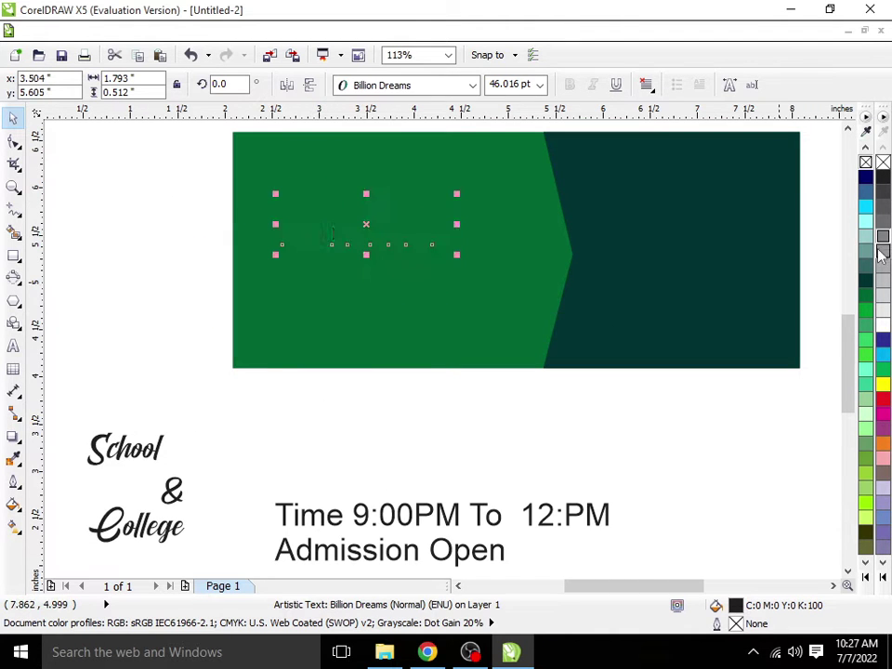
left_click(883, 327)
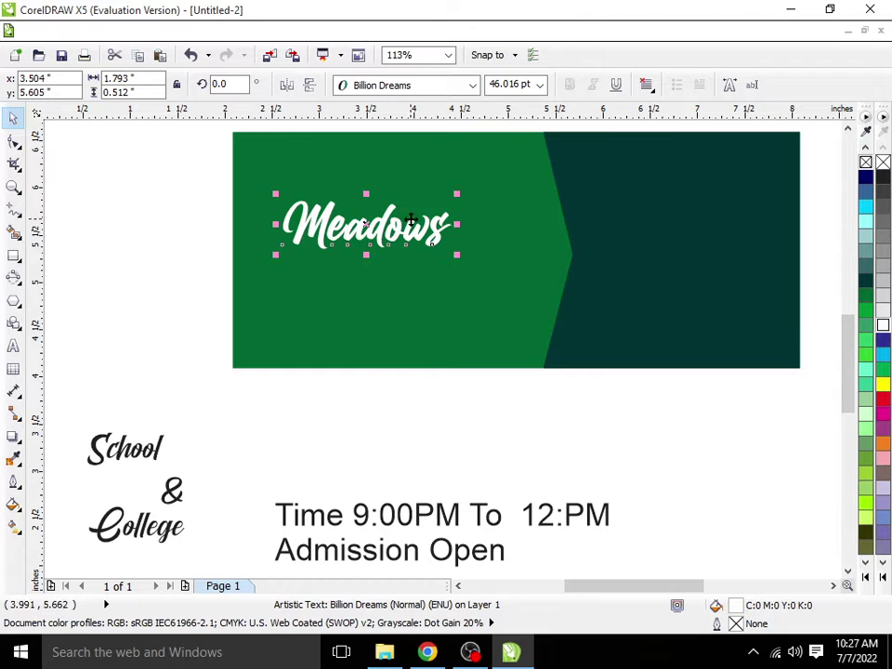
left_click(443, 239)
double_click(434, 212)
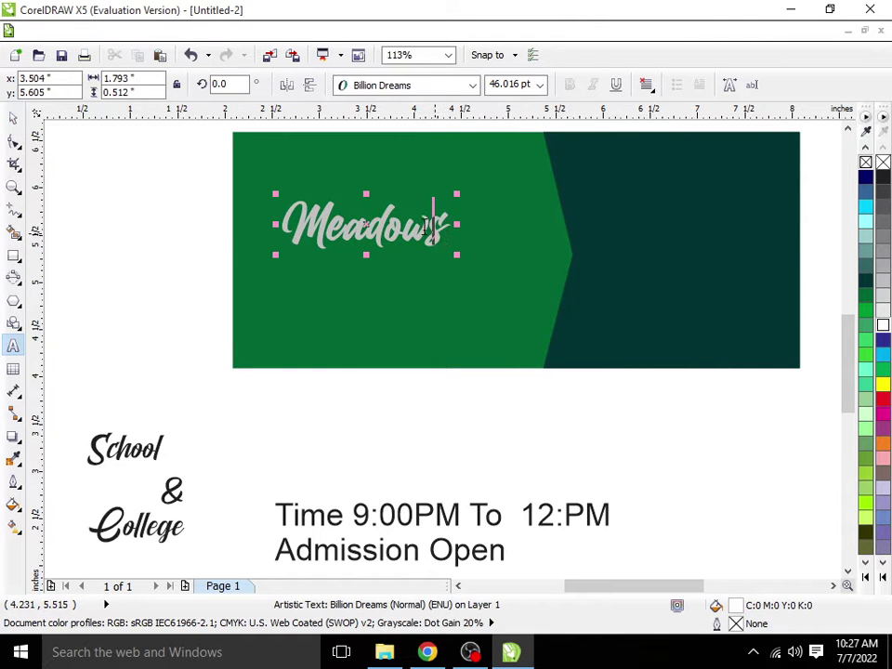
Tilt Meadows slightly, enlarge it to about 59 pt, and move School beneath it.
left_click(13, 118)
left_click(422, 230)
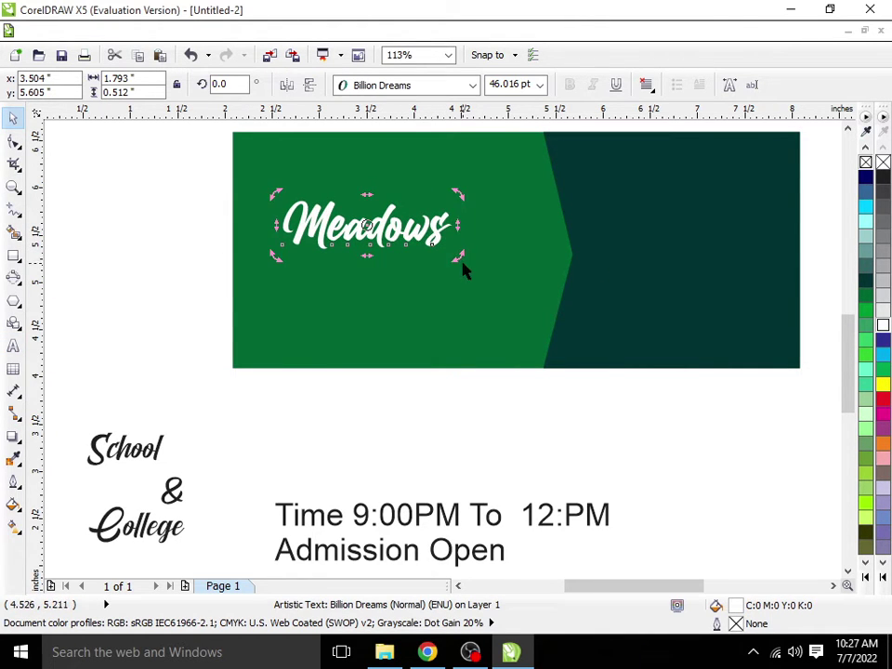
mouse_move(460, 258)
left_mouse_down()
mouse_move(471, 246)
mouse_move(473, 268)
left_mouse_up()
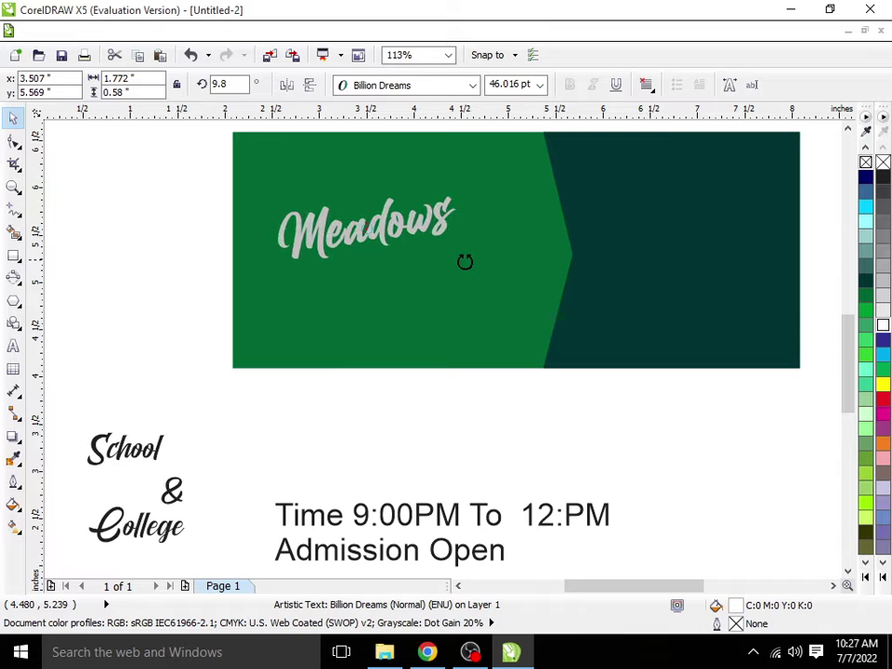
double_click(412, 215)
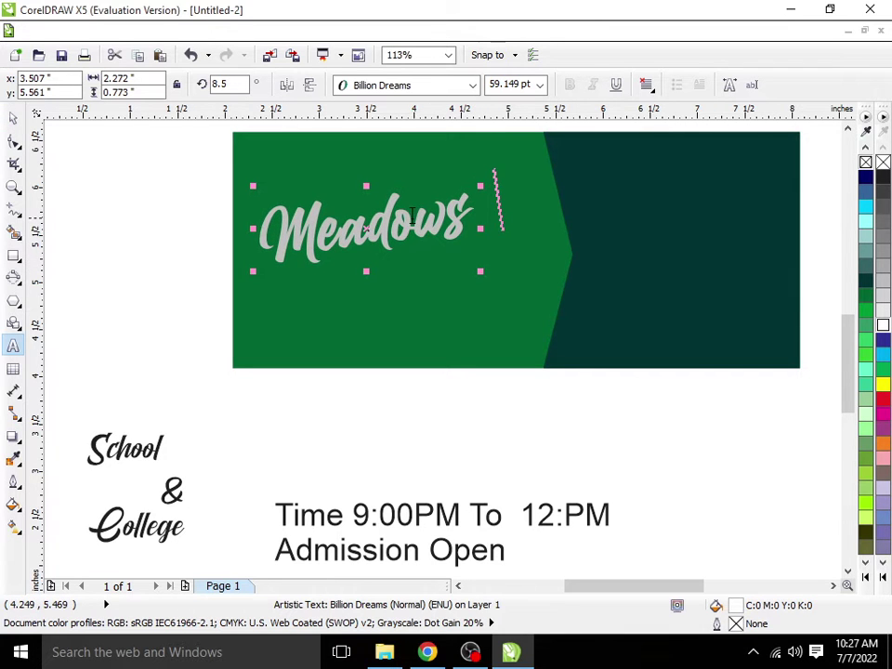
left_click(14, 114)
left_click_drag(399, 227, 403, 201)
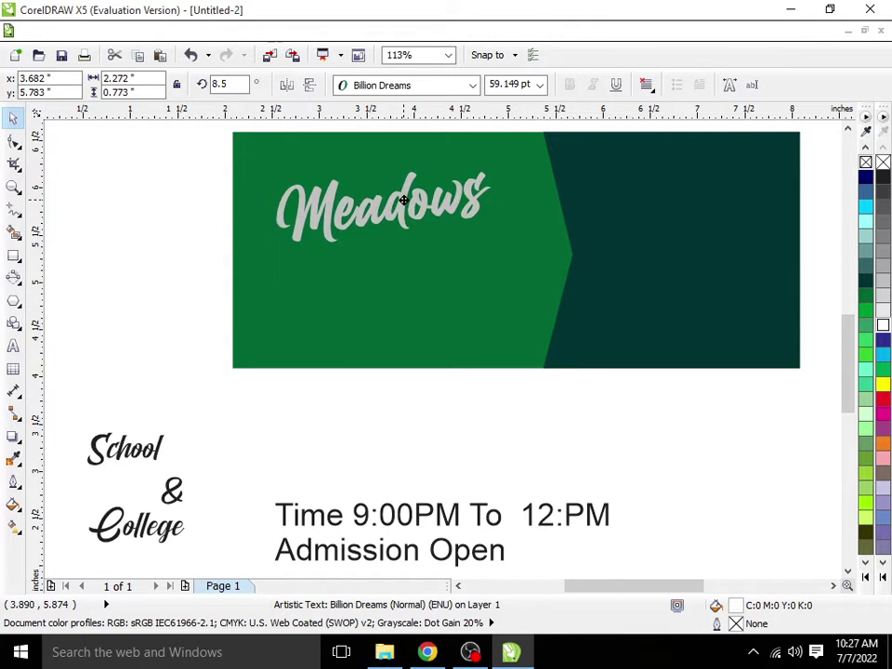
left_click(127, 422)
mouse_move(108, 455)
left_mouse_down()
mouse_move(385, 257)
mouse_move(390, 263)
left_mouse_up()
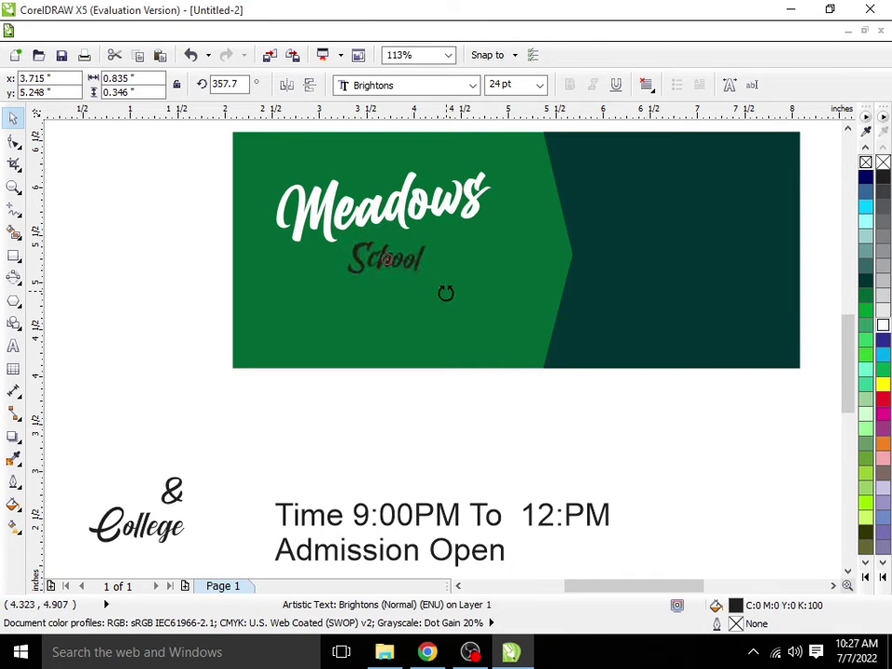
Position School under Meadows in the banner and make it white.
key("F8")
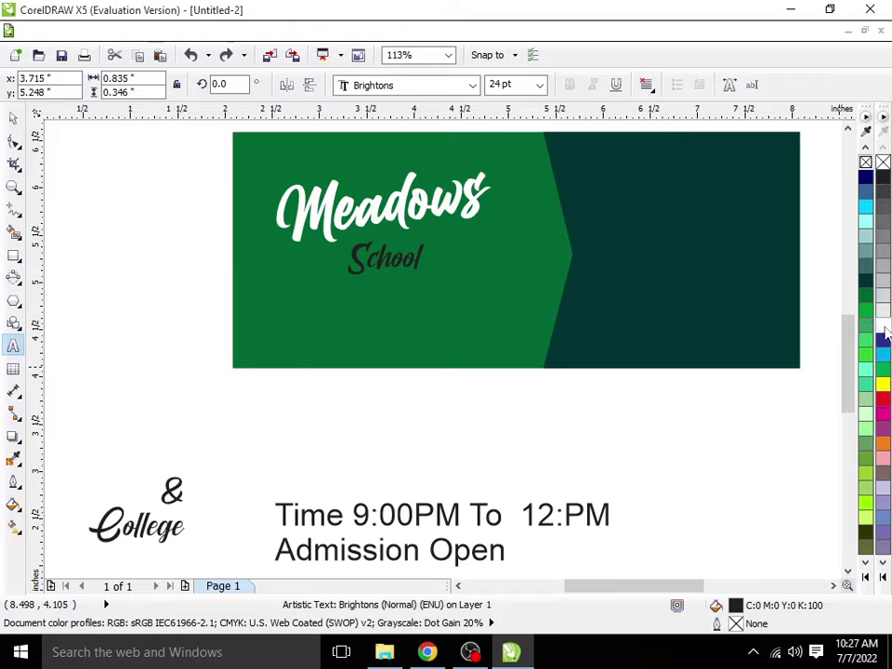
left_click(13, 118)
left_click_drag(399, 265, 406, 270)
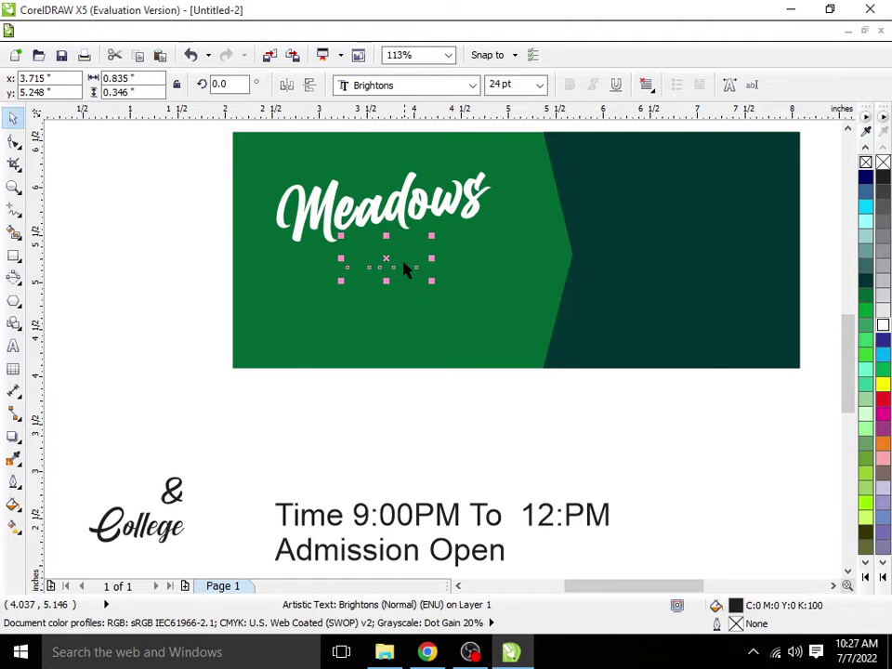
left_click(883, 325)
scroll(411, 258, "up", 3)
left_click_drag(412, 251, 398, 232)
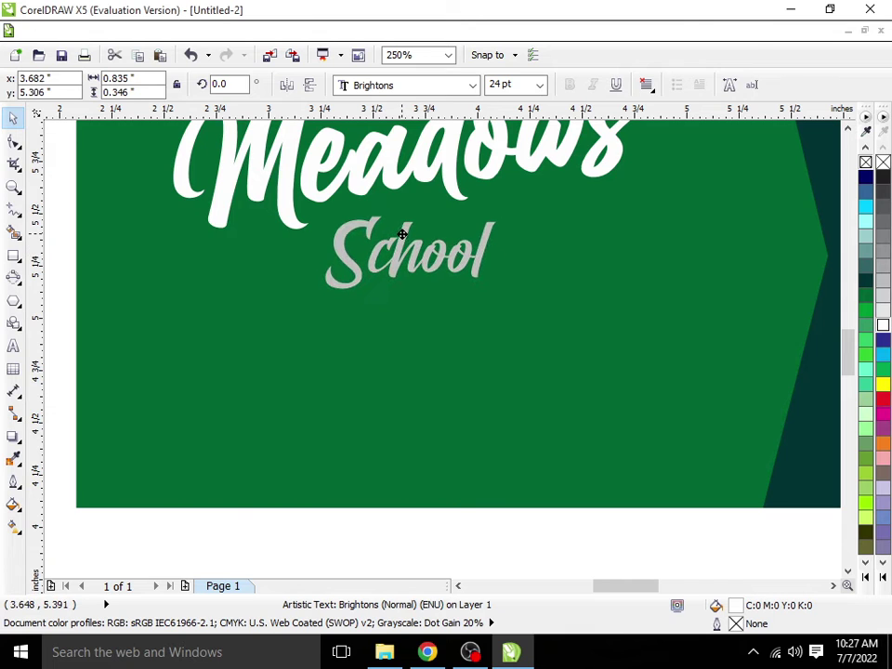
scroll(400, 234, "down", 3)
scroll(400, 234, "down", 1)
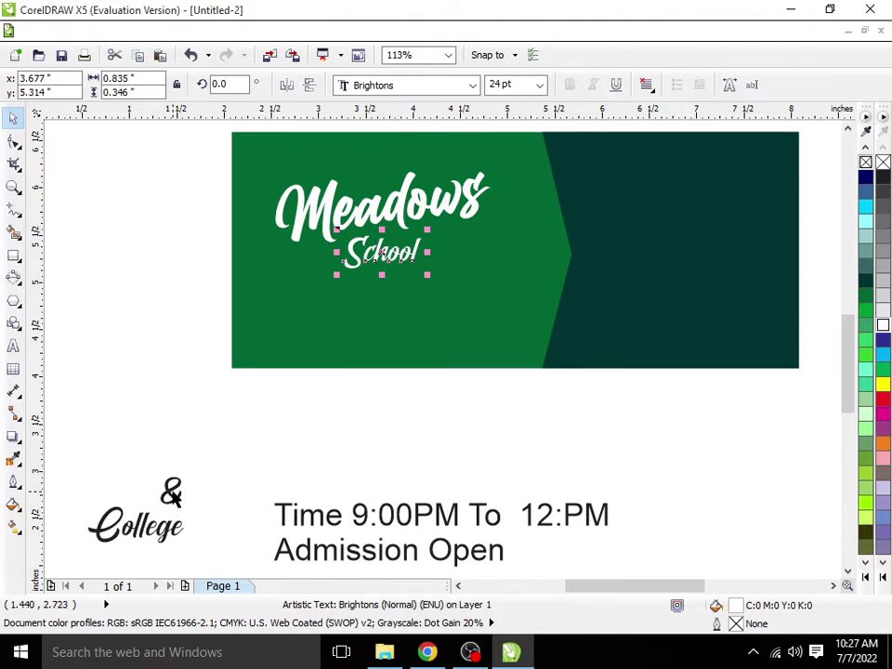
Move the & and College into the banner and colour School, & and College light green.
left_click(173, 495)
scroll(171, 488, "up", 5)
left_click_drag(176, 446, 213, 439)
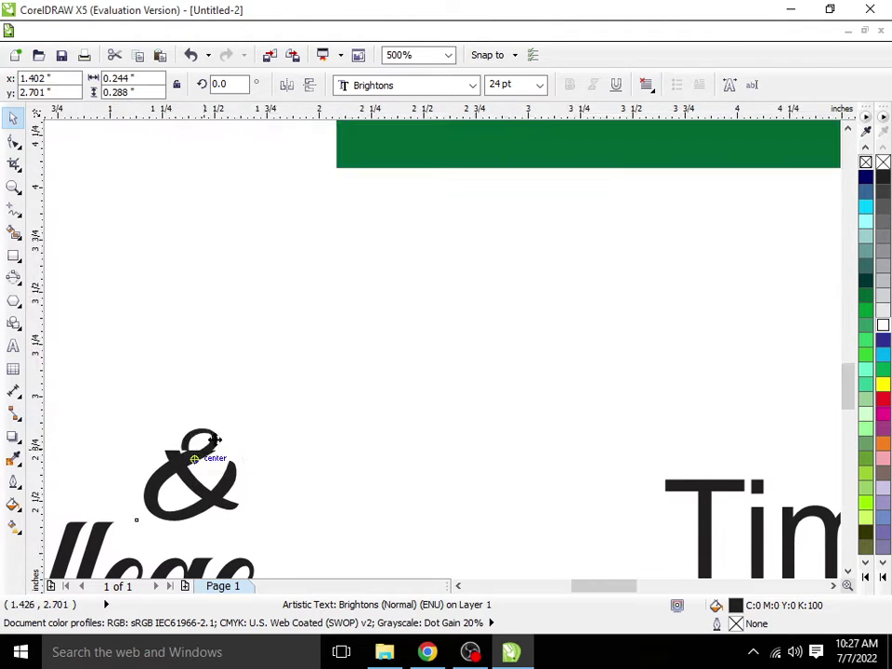
scroll(214, 439, "down", 4)
left_click_drag(273, 396, 84, 526)
mouse_move(185, 477)
left_mouse_down()
mouse_move(494, 214)
mouse_move(472, 223)
left_mouse_up()
scroll(330, 153, "up", 2)
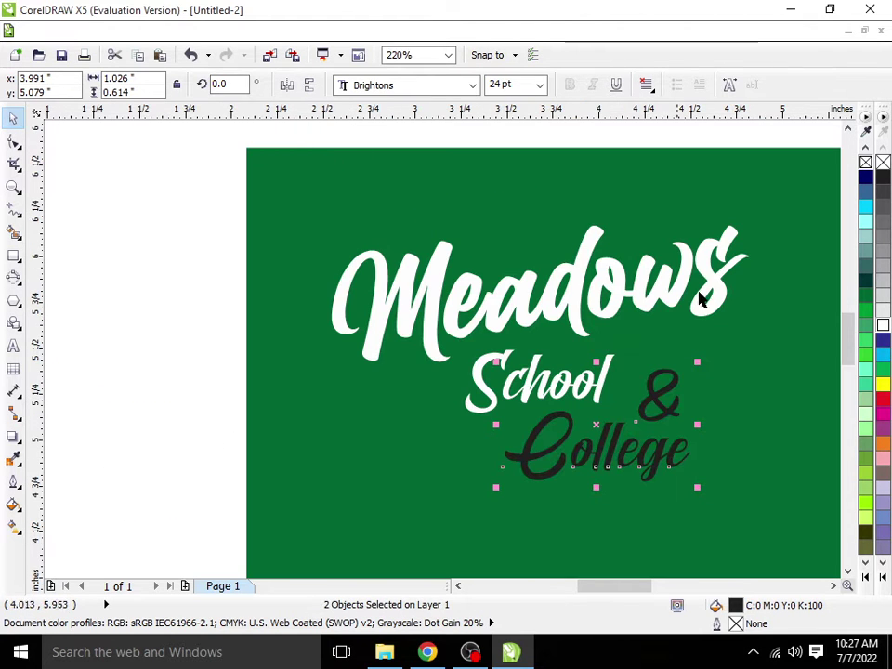
left_click(595, 381, "shift")
left_click(865, 354)
Zoom in on the School & College lettering and nudge College slightly up and right.
left_click(244, 325)
scroll(243, 325, "down", 3)
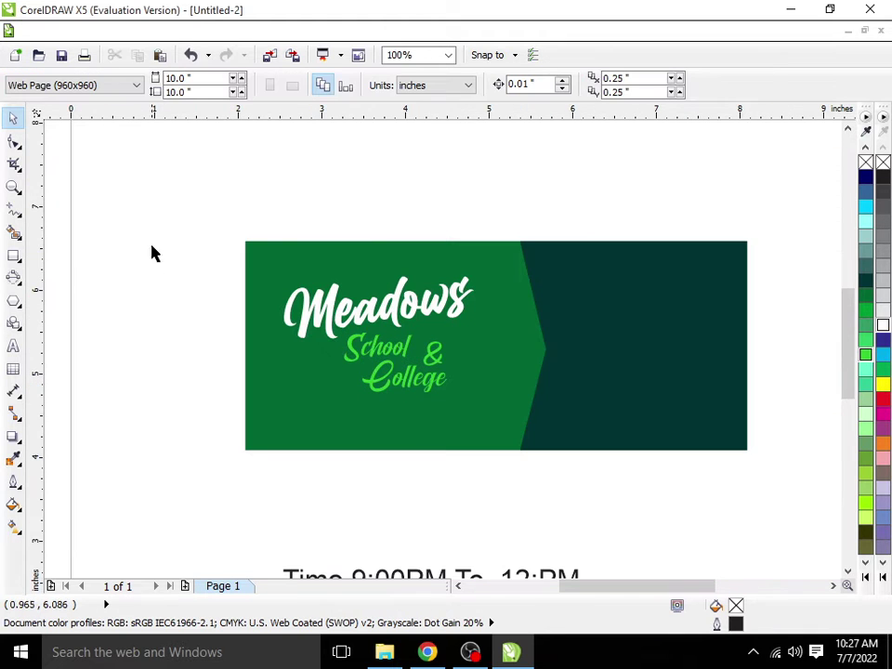
left_click_drag(494, 413, 491, 402)
scroll(131, 239, "up", 1)
left_click(131, 239)
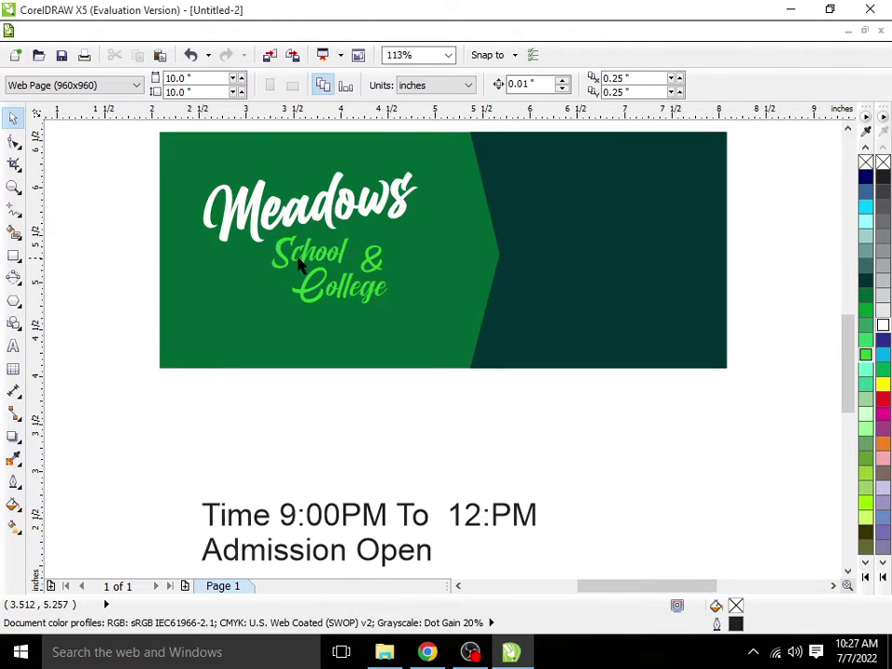
scroll(298, 259, "up", 5)
left_click_drag(455, 339, 459, 328)
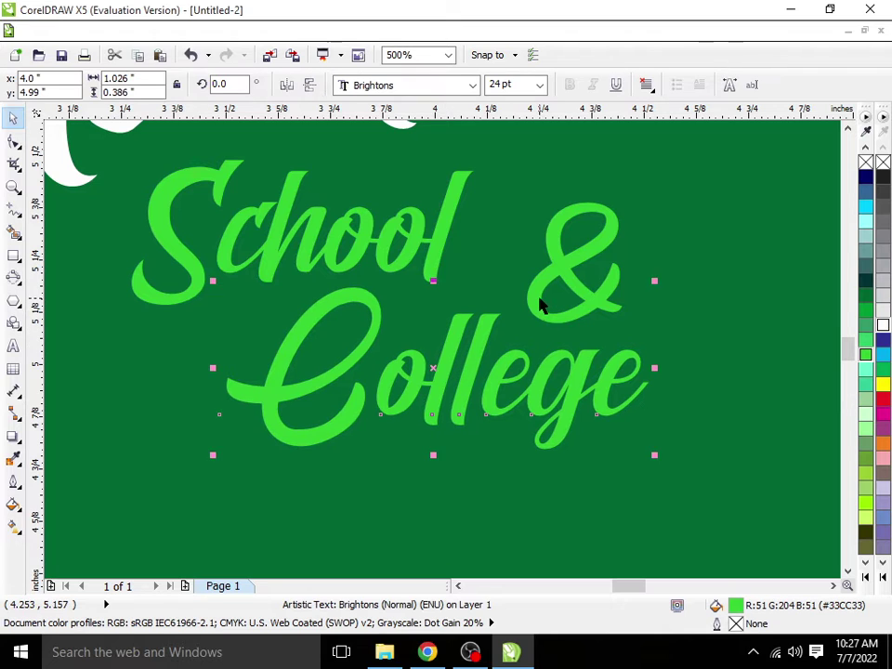
Shrink the ampersand to about 17 pt beside School and lift College closer to it.
left_click_drag(581, 270, 572, 281)
left_click_drag(618, 206, 601, 251)
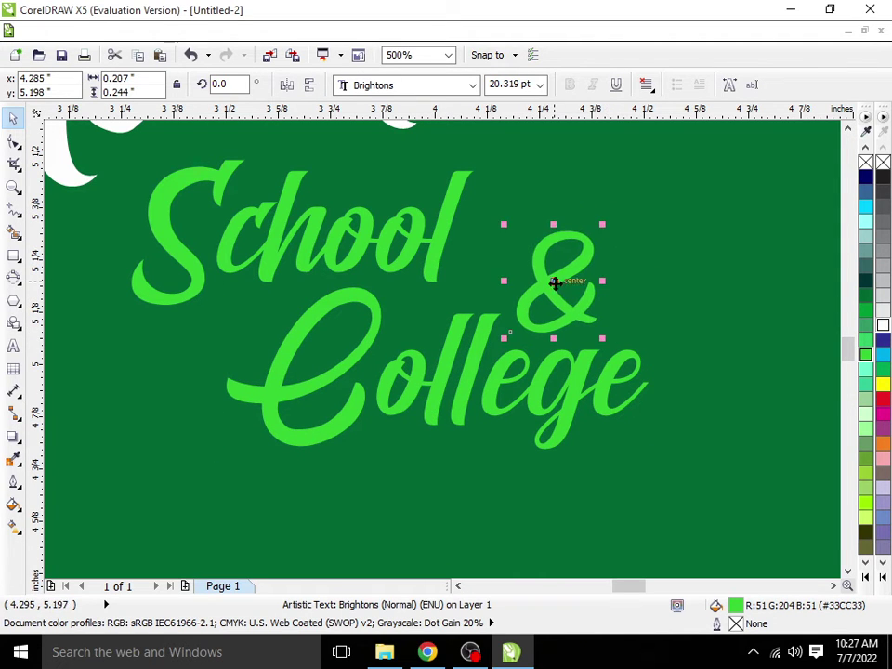
left_click_drag(557, 288, 503, 240)
left_click_drag(552, 186, 536, 200)
left_click_drag(469, 324, 449, 318)
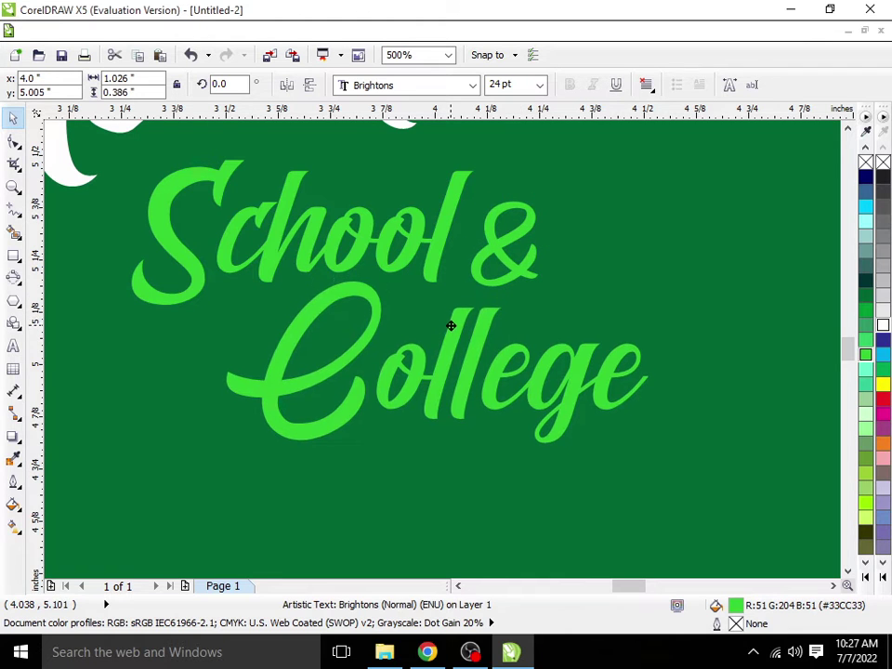
scroll(449, 318, "down", 3)
scroll(444, 276, "up", 2)
left_click(438, 268)
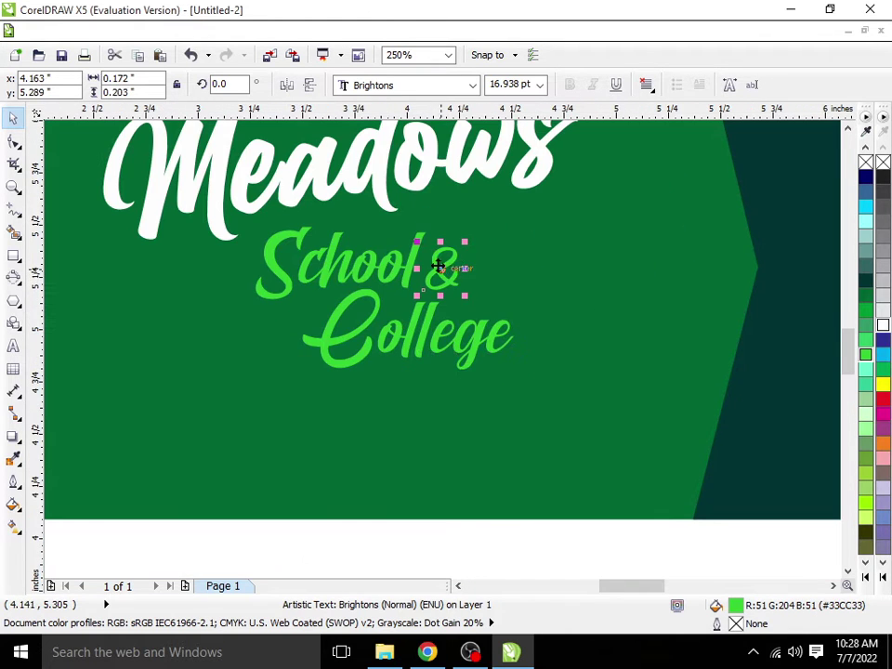
scroll(539, 327, "down", 2)
Group the four title texts, tilt the group about 3 degrees, and shift it slightly right.
left_click(223, 174)
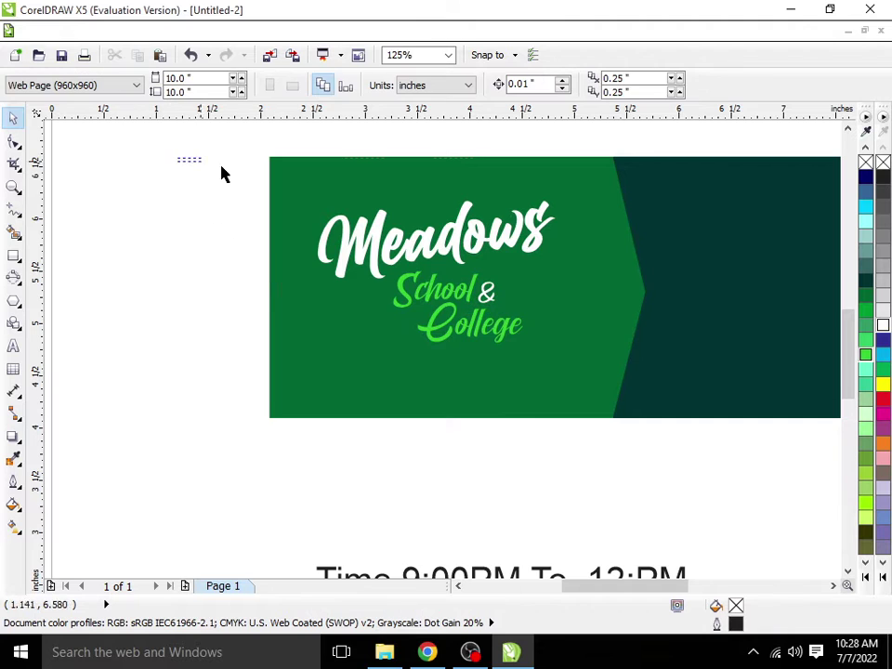
left_click_drag(592, 372, 583, 350)
key("ctrl+g")
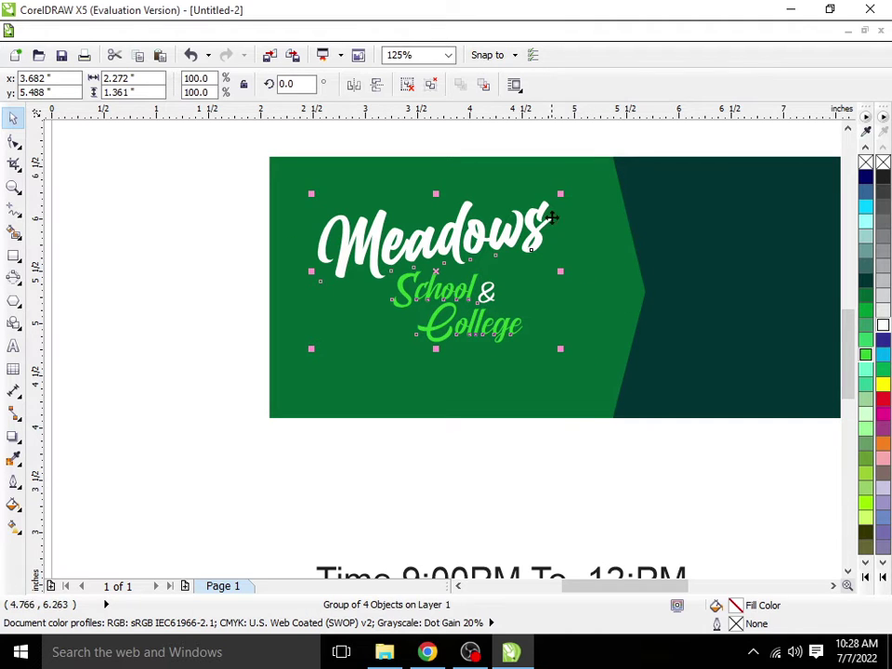
left_click(539, 221)
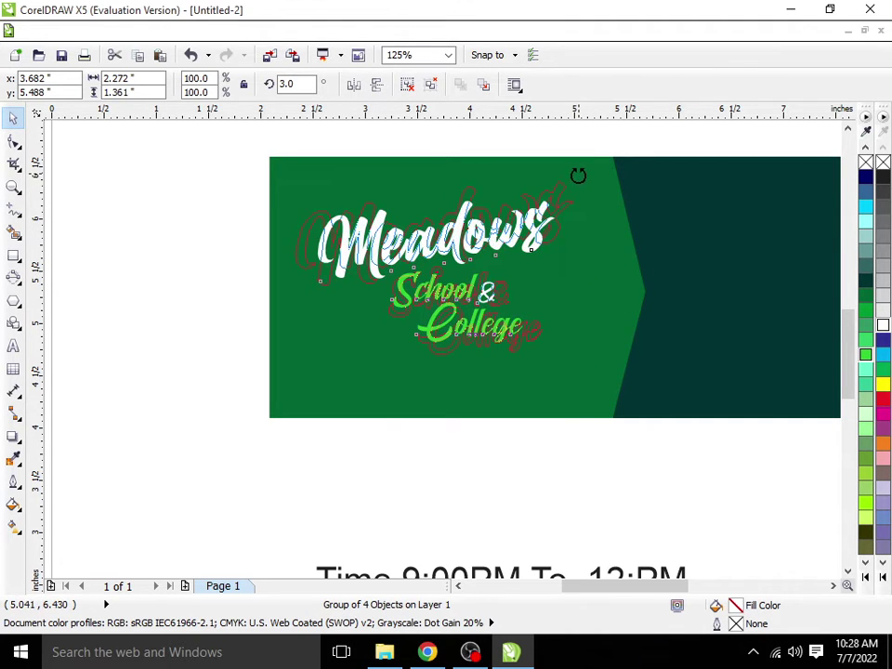
left_click_drag(561, 191, 577, 176)
left_click(482, 232)
left_click_drag(482, 231, 507, 227)
Set the Time 9:00PM To 12:PM text in the Impact font and move it up.
left_click(231, 232)
key("F4")
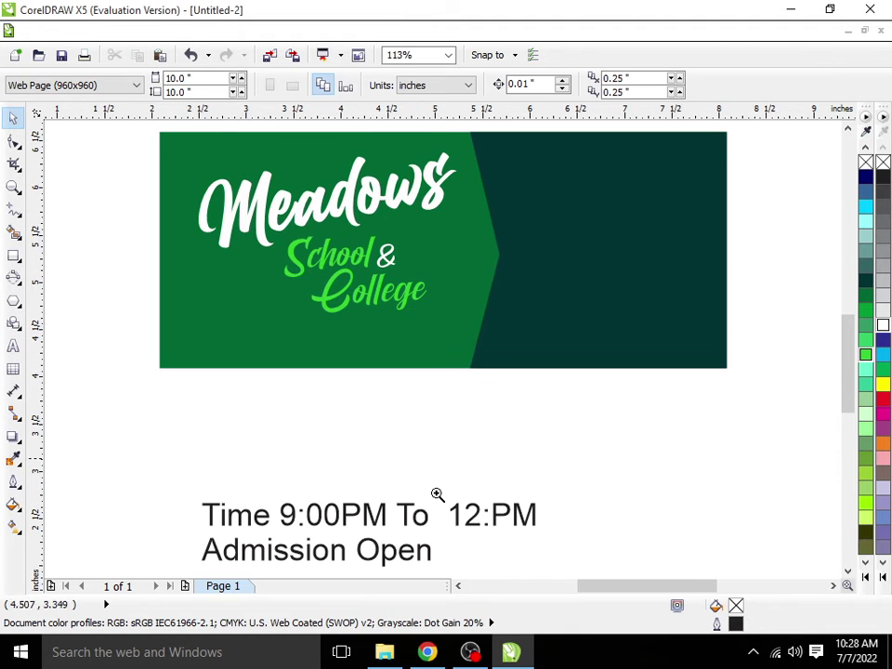
left_click(406, 514)
left_click_drag(406, 516, 379, 465)
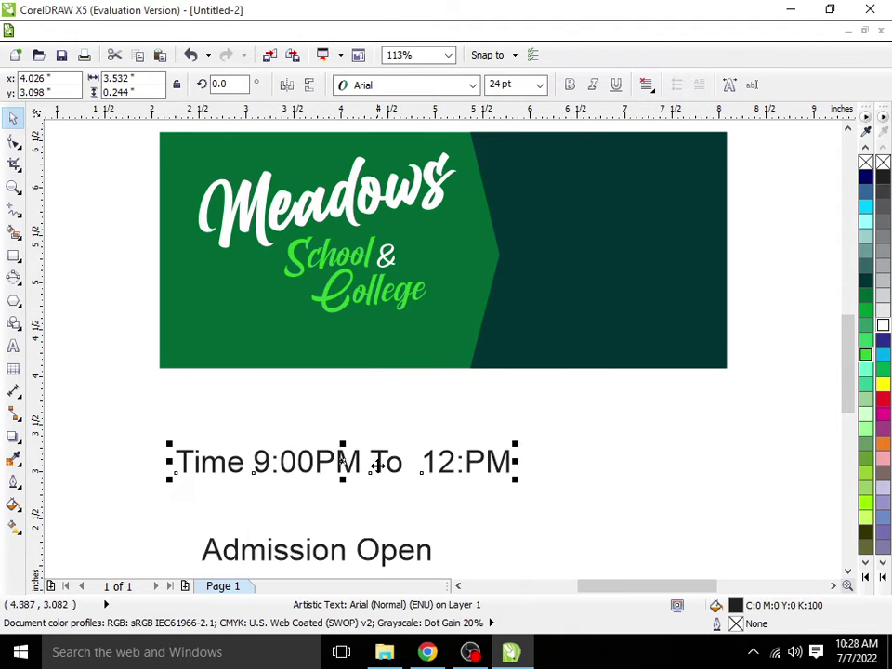
left_click(415, 87)
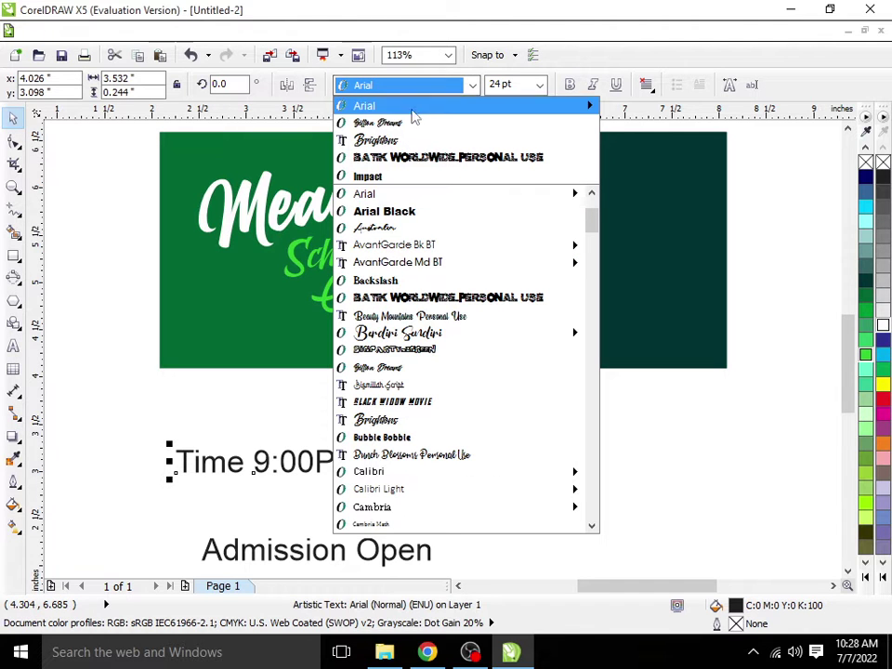
left_click(385, 175)
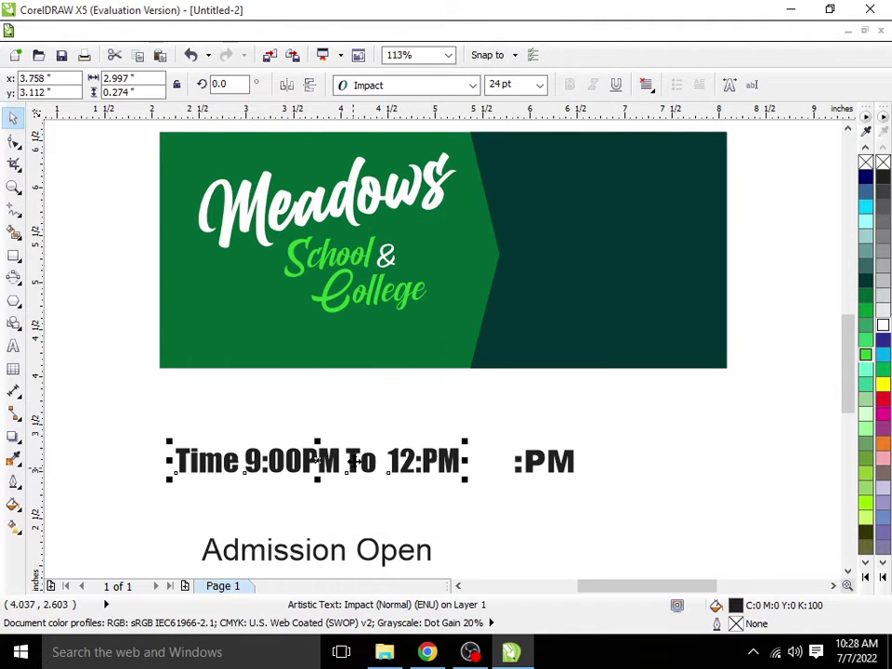
key("Escape")
Move the time text into the green banner, shrink it to about 16.6 pt, and bring it in front.
left_click(433, 436)
scroll(433, 437, "down", 3)
scroll(446, 436, "up", 4)
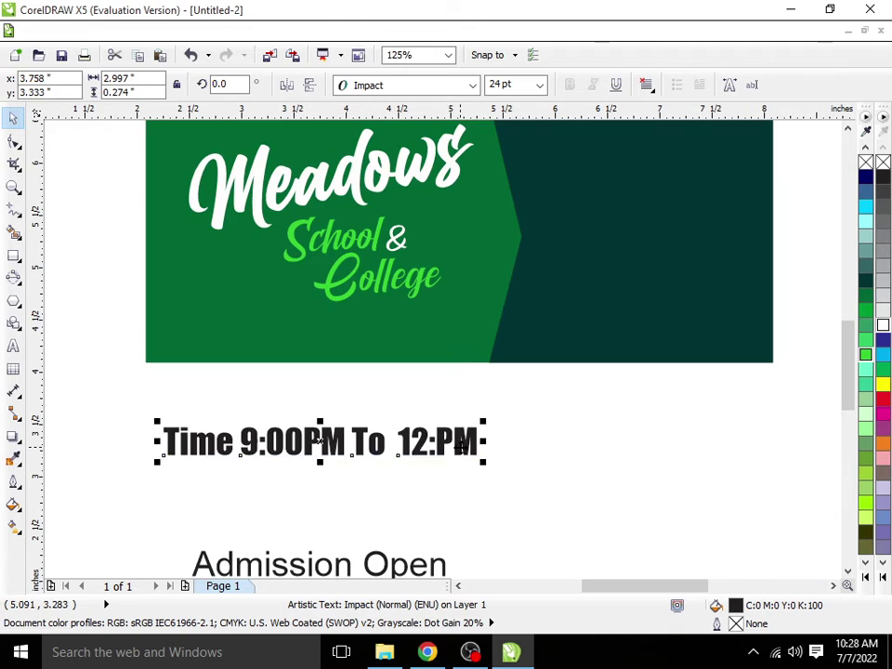
left_click_drag(455, 439, 458, 342)
key("shift+Page_Down")
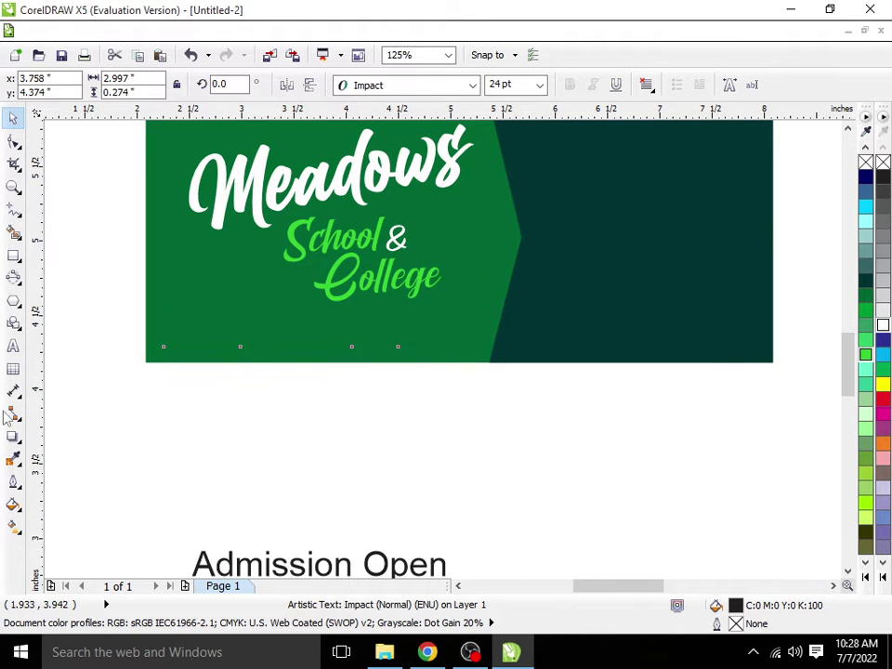
scroll(742, 293, "up", 2)
left_click_drag(728, 307, 660, 314)
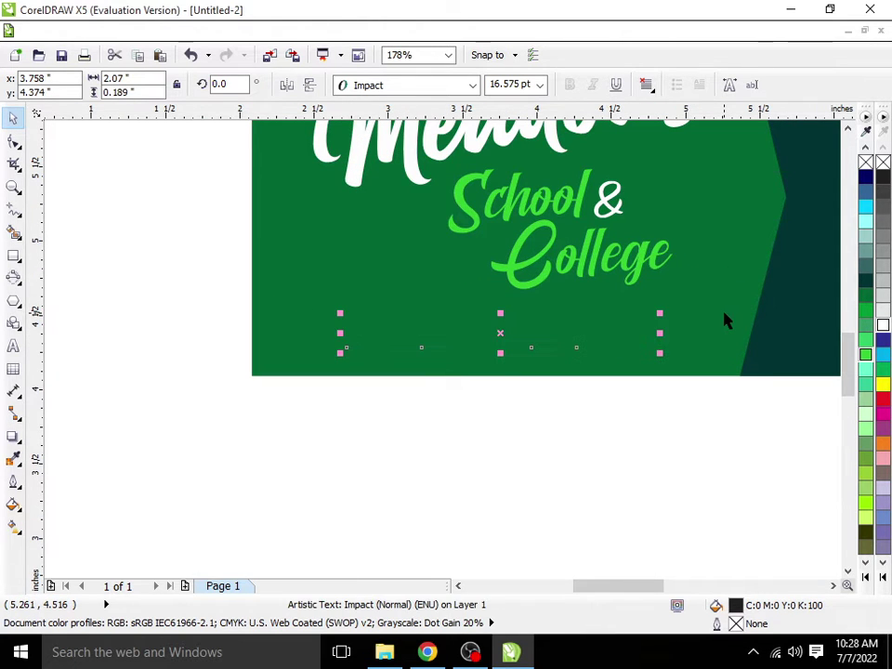
key("shift+Page_Up")
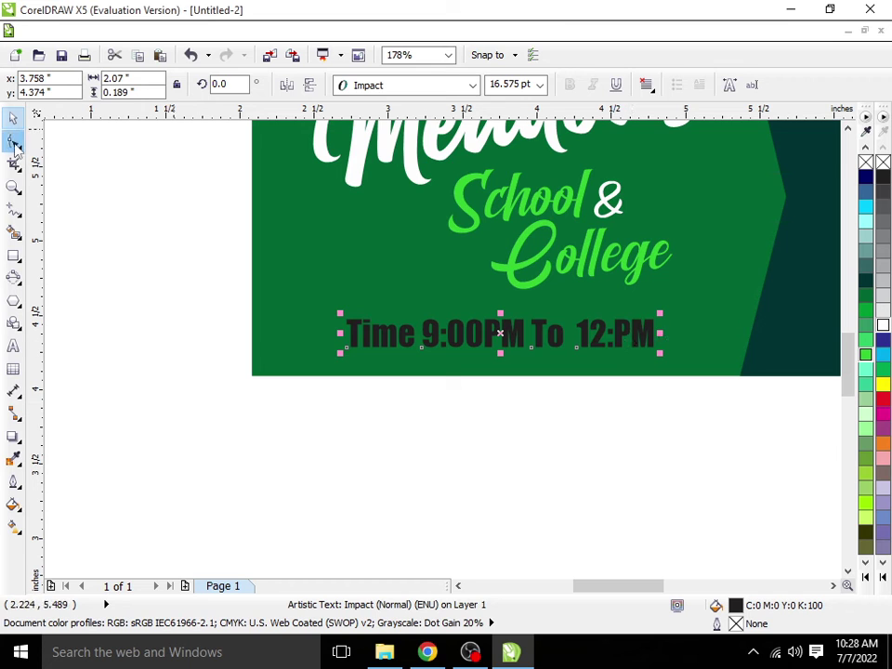
Widen the time text's letter spacing, colour it white, and position it below College.
left_click(14, 139)
key("space")
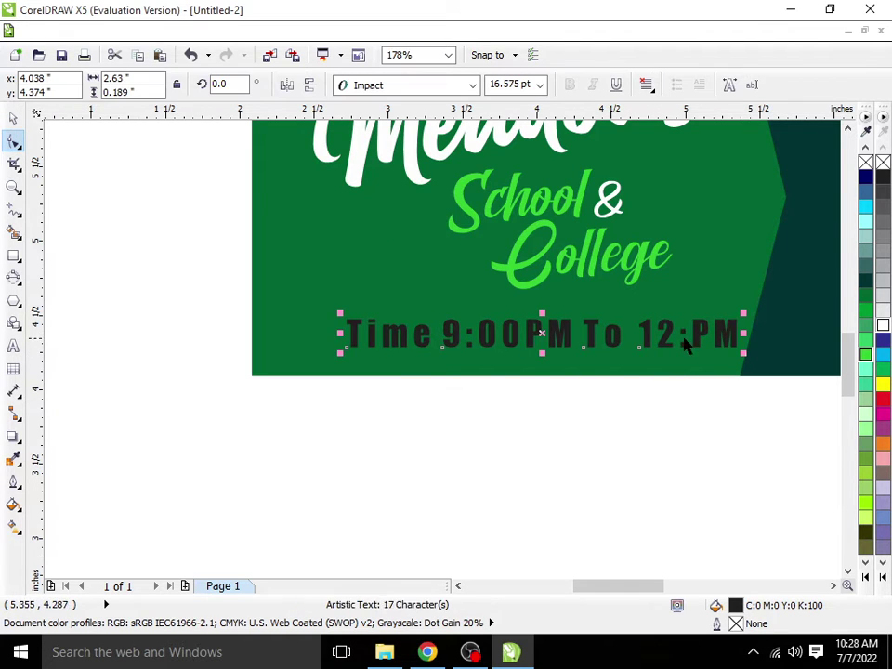
left_click_drag(606, 342, 550, 316)
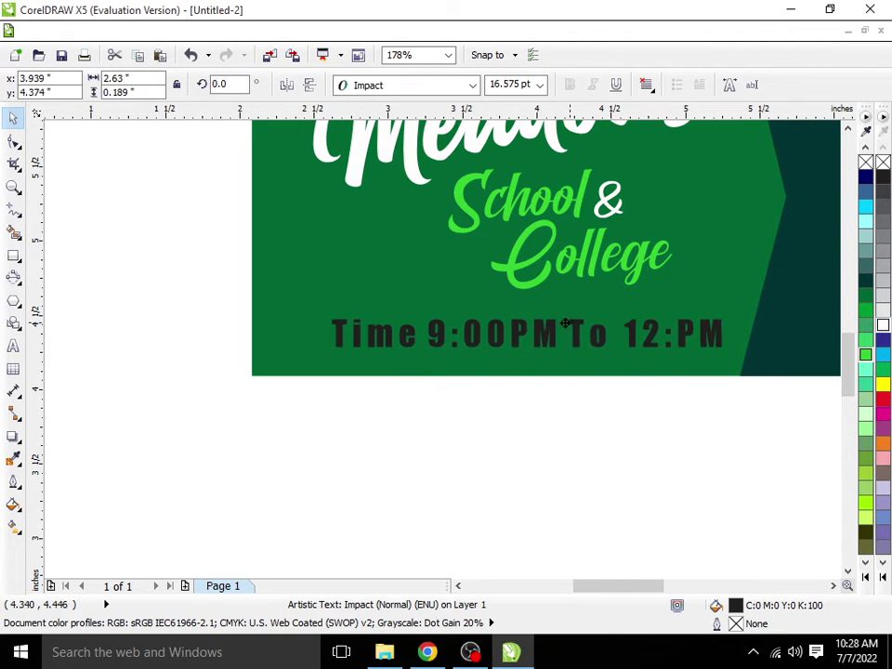
left_click(882, 325)
left_click(789, 410)
scroll(655, 427, "up", 1)
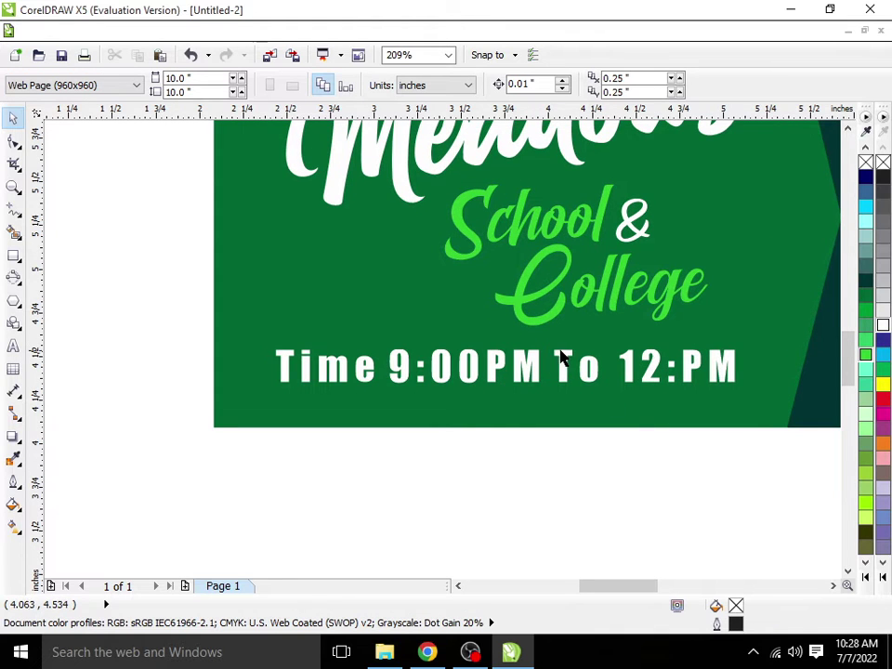
left_click_drag(560, 357, 563, 369)
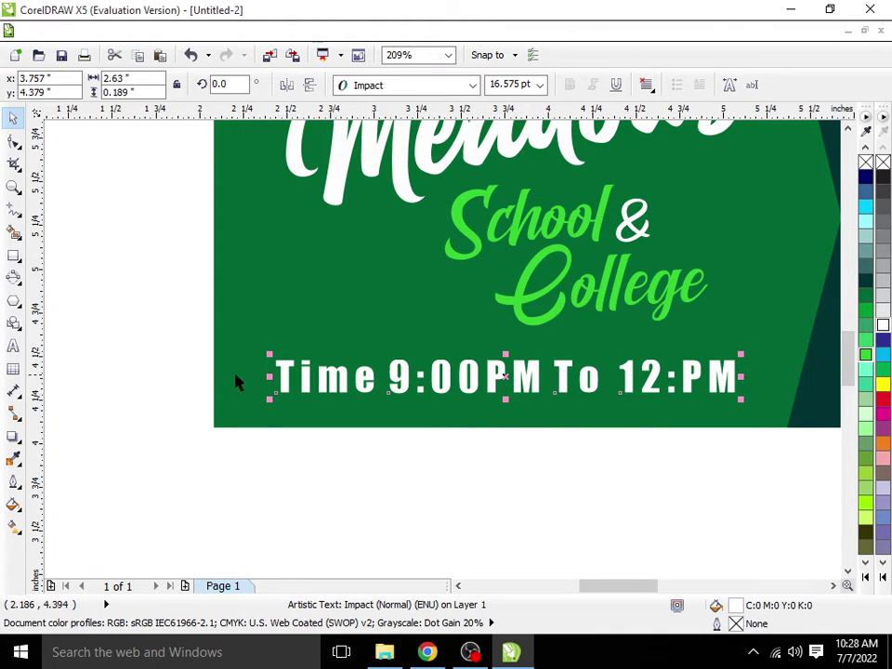
Draw a white freehand line beneath the time text.
left_click(14, 209)
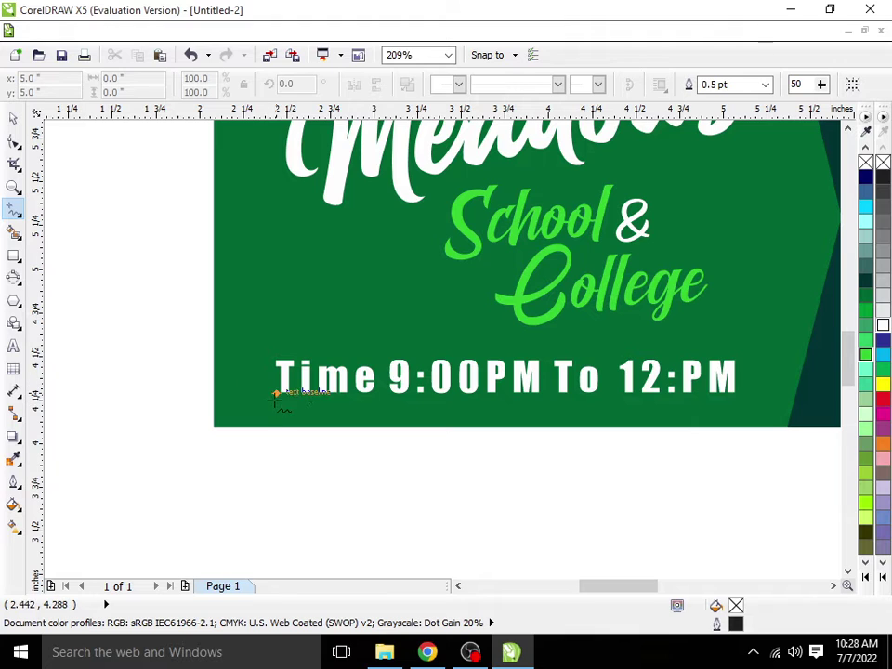
left_click(276, 394)
left_click(711, 396)
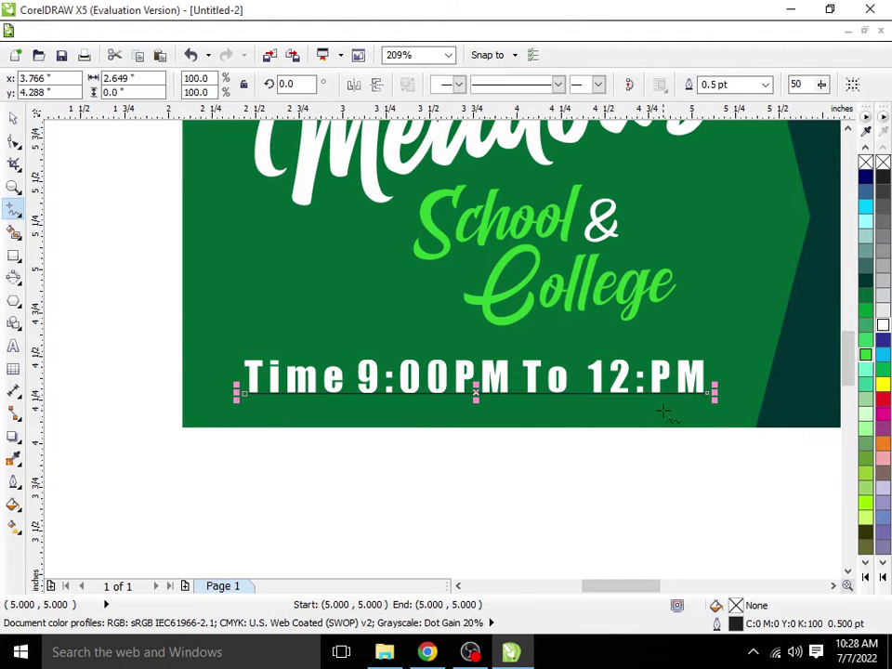
scroll(665, 412, "up", 3)
key("space")
left_click_drag(318, 346, 323, 370)
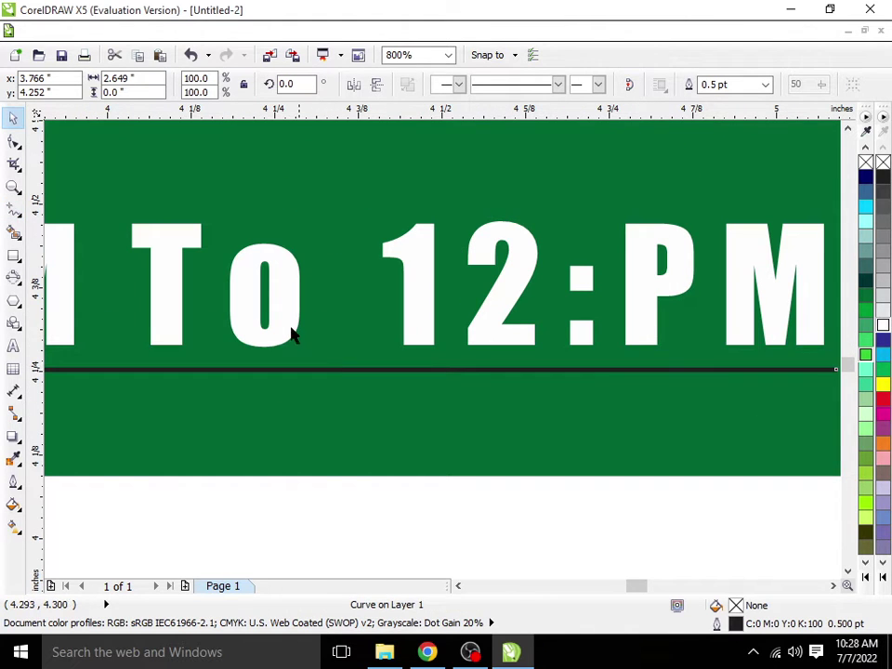
right_click(884, 324)
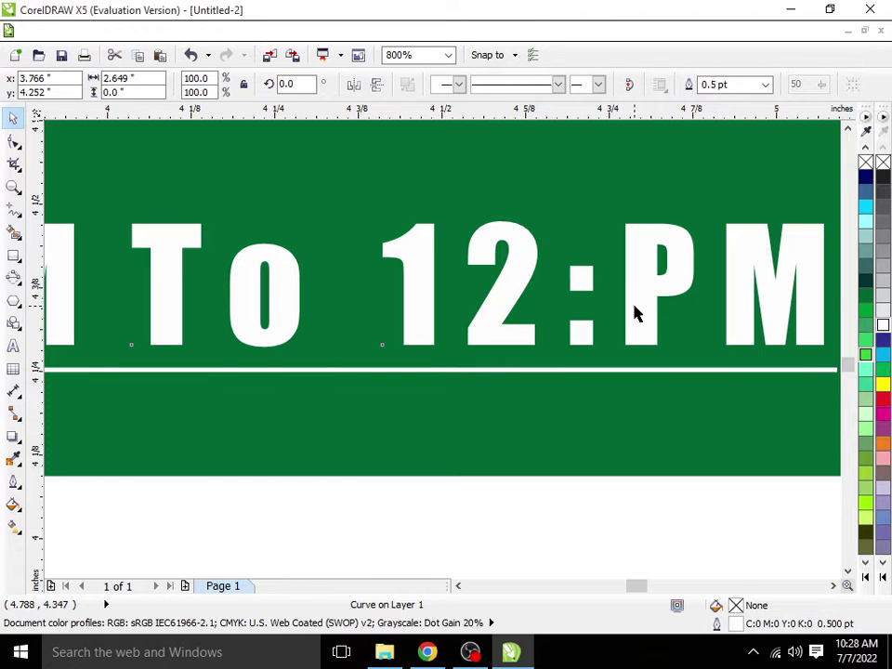
left_click(634, 314, "shift")
key("F4")
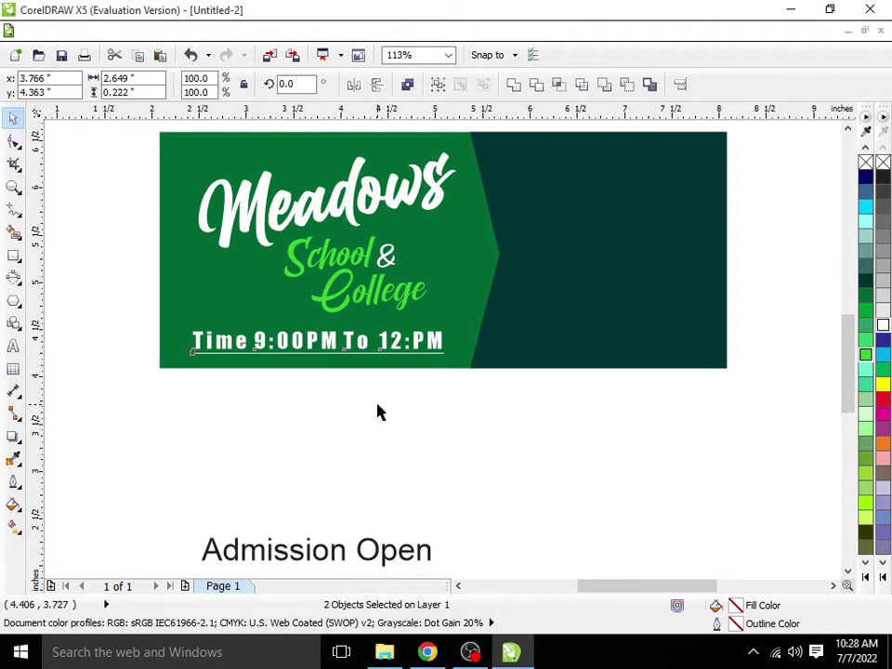
Underline the time text, selecting it within its group.
left_click(378, 412)
scroll(635, 362, "up", 2)
left_click(575, 354)
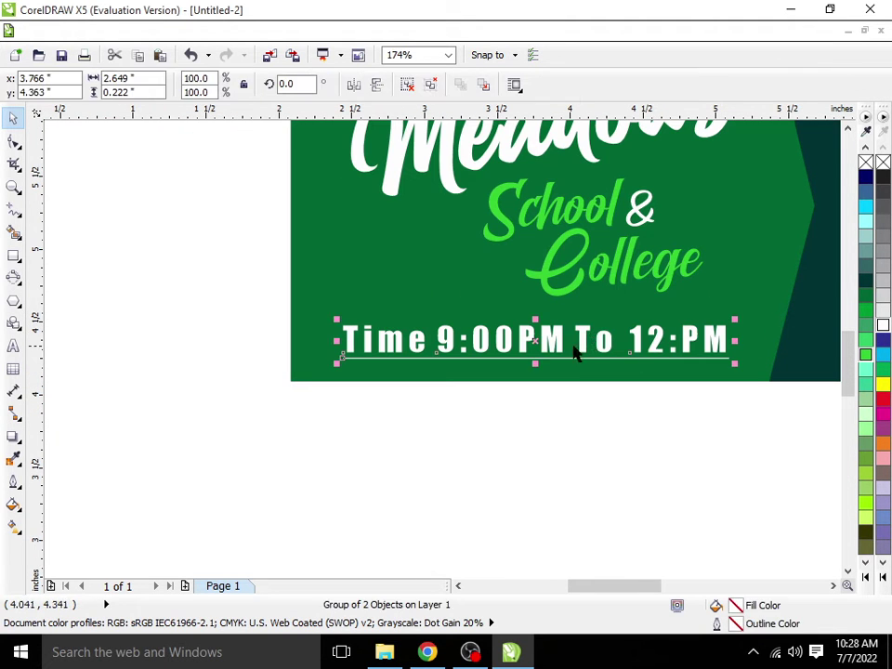
left_click(571, 403)
left_click(579, 338, "ctrl")
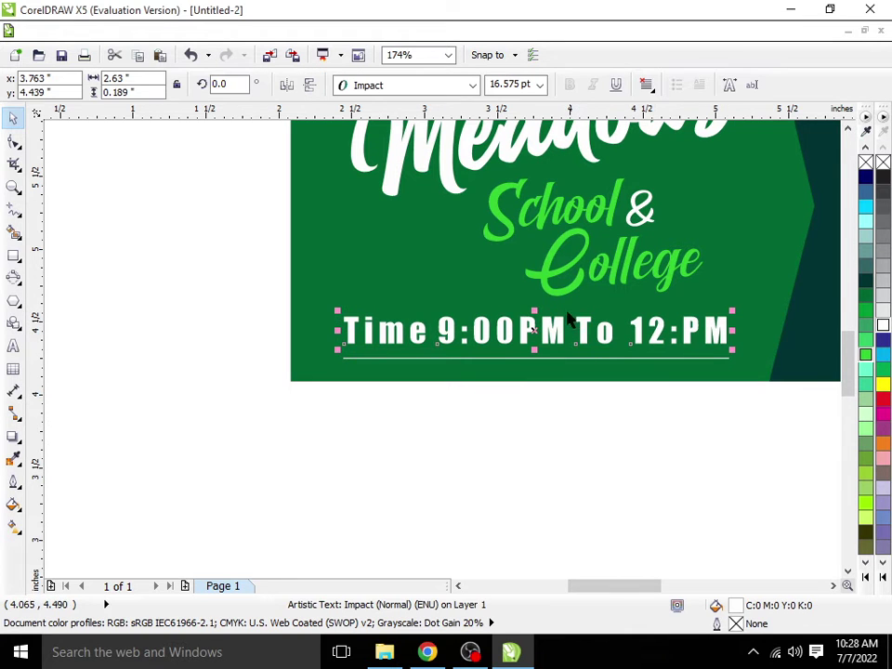
left_click(617, 86)
Delete the redundant drawn line below the underlined time text.
scroll(523, 349, "up", 2)
left_click(607, 484)
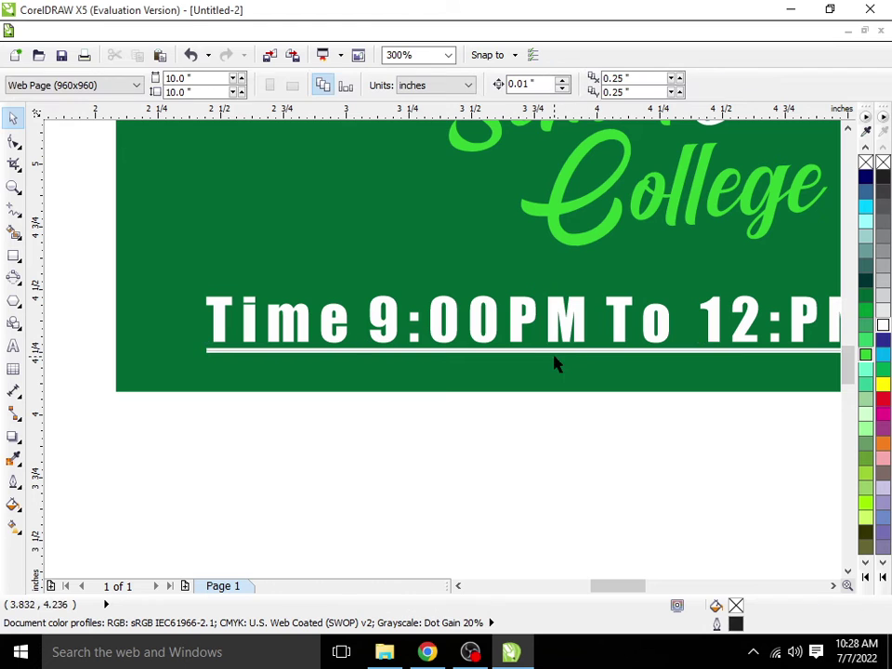
left_click(558, 359)
key("Delete")
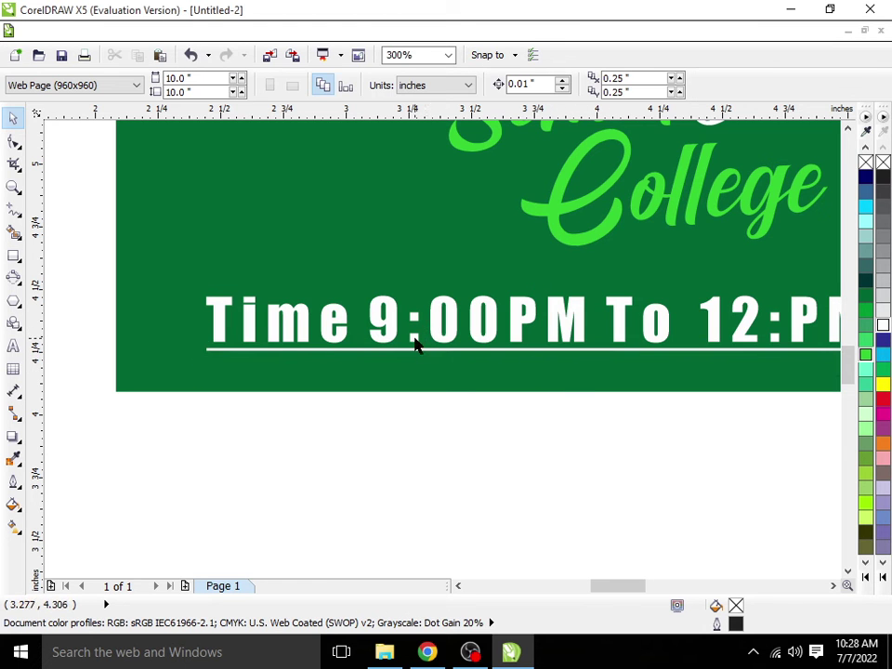
Marquee-select the Meadows title and School & College text and group them.
left_click(394, 327)
scroll(394, 327, "down", 3)
scroll(493, 354, "up", 1)
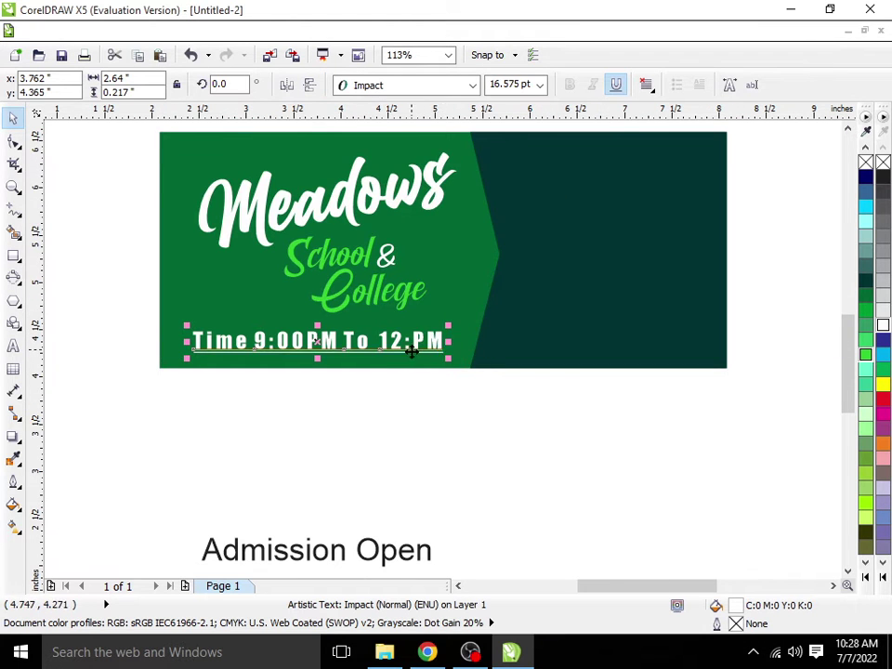
scroll(425, 343, "up", 2)
scroll(425, 343, "down", 2)
mouse_move(521, 418)
left_mouse_down()
mouse_move(160, 164)
mouse_move(162, 206)
left_mouse_up()
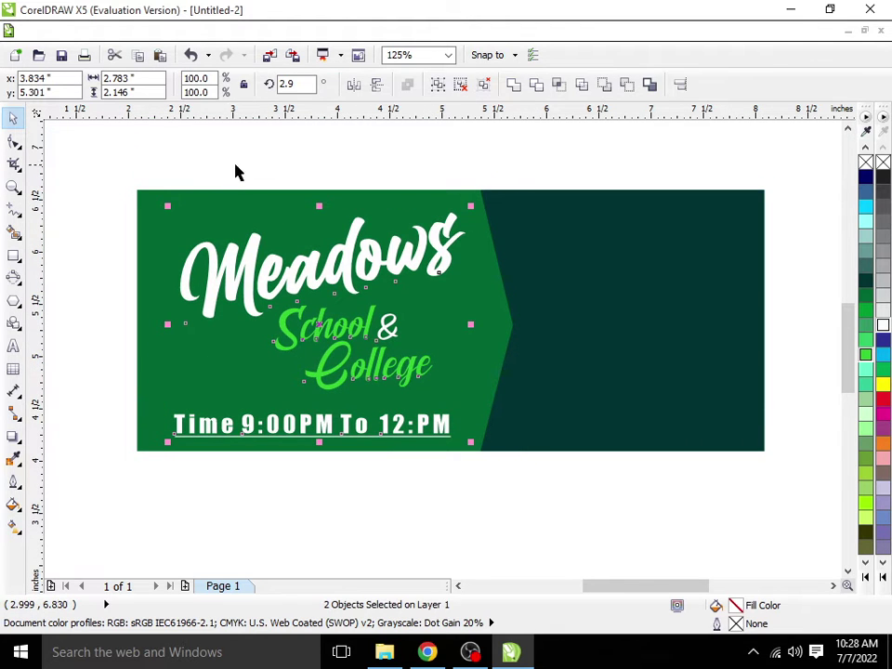
key("ctrl+g")
Draw a thin rectangle left of the banner and round its corners fully.
scroll(479, 183, "up", 2)
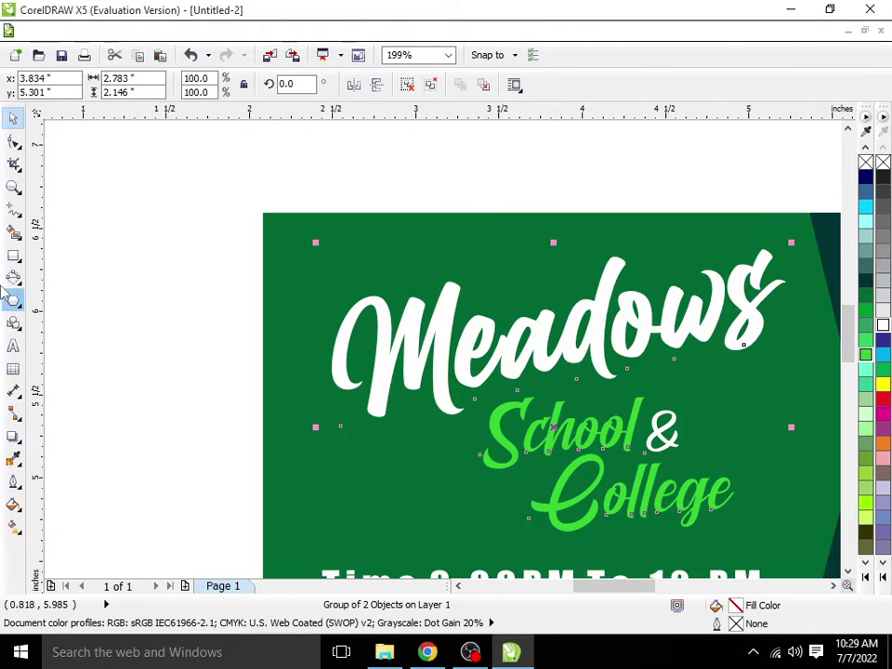
left_click(13, 254)
left_click_drag(74, 234, 130, 253)
scroll(46, 192, "up", 5)
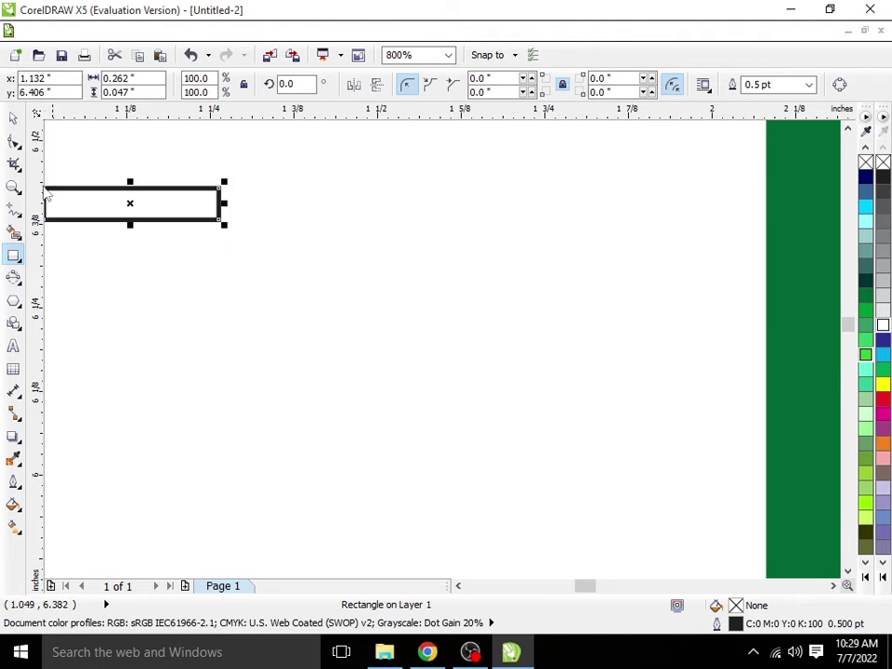
key("F10")
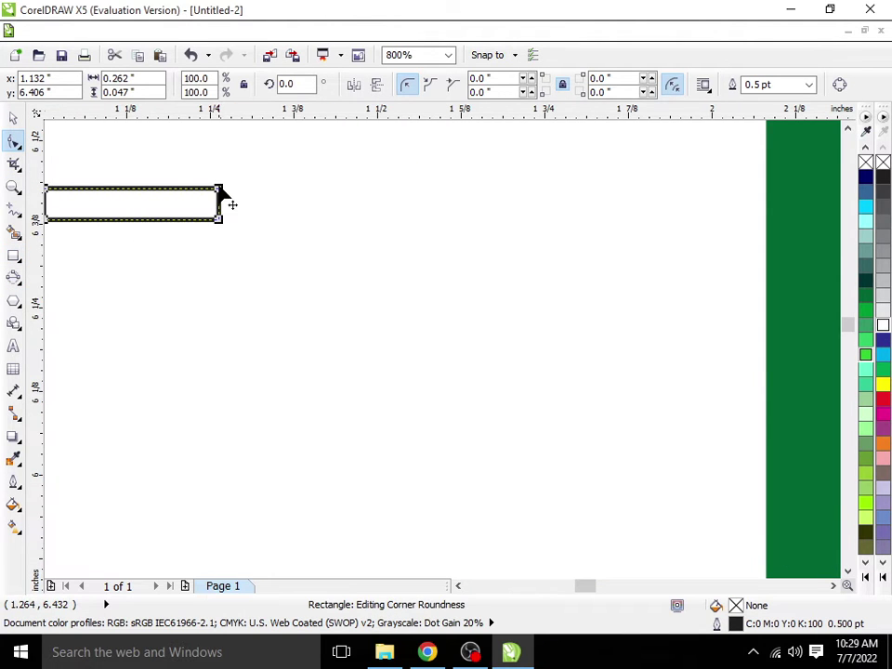
left_click_drag(221, 192, 137, 221)
key("space")
scroll(130, 149, "down", 7)
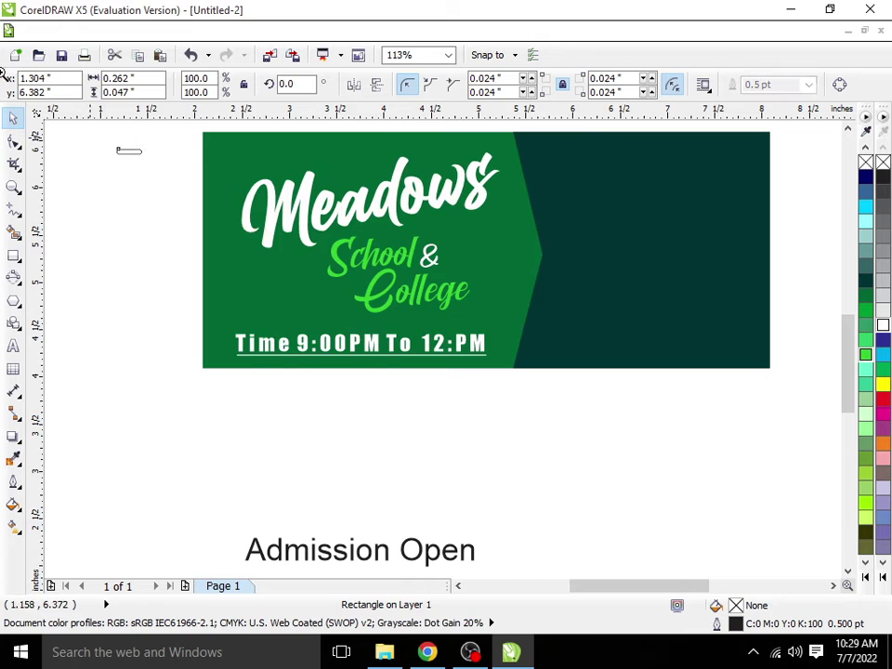
scroll(129, 149, "up", 5)
Tilt the rounded bar to about 340 degrees, discarding a mis-sized copy.
left_click(574, 410)
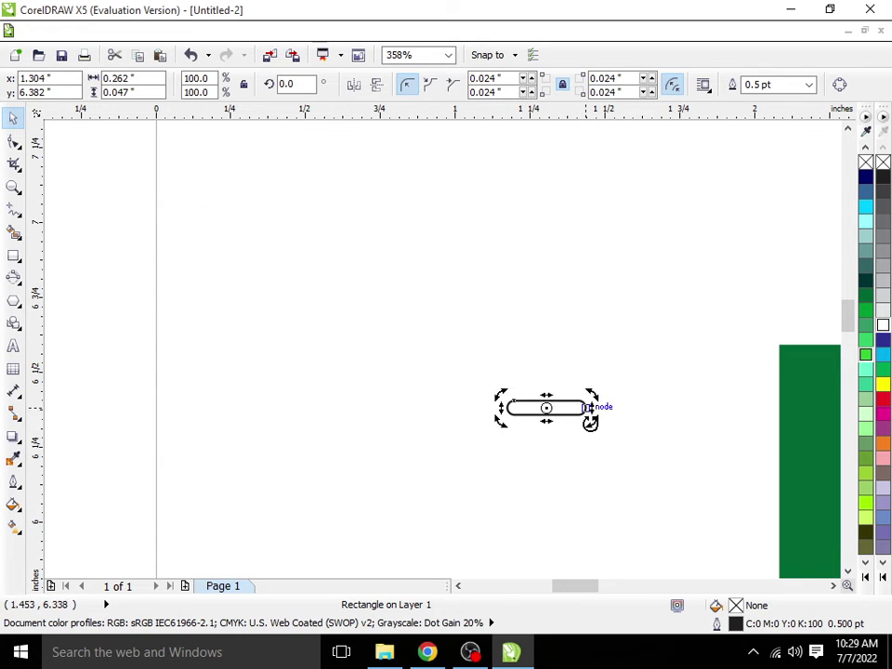
mouse_move(590, 423)
left_mouse_down()
mouse_move(573, 423)
mouse_move(558, 395)
mouse_move(567, 398)
left_mouse_up()
left_click(549, 415)
left_click(606, 403)
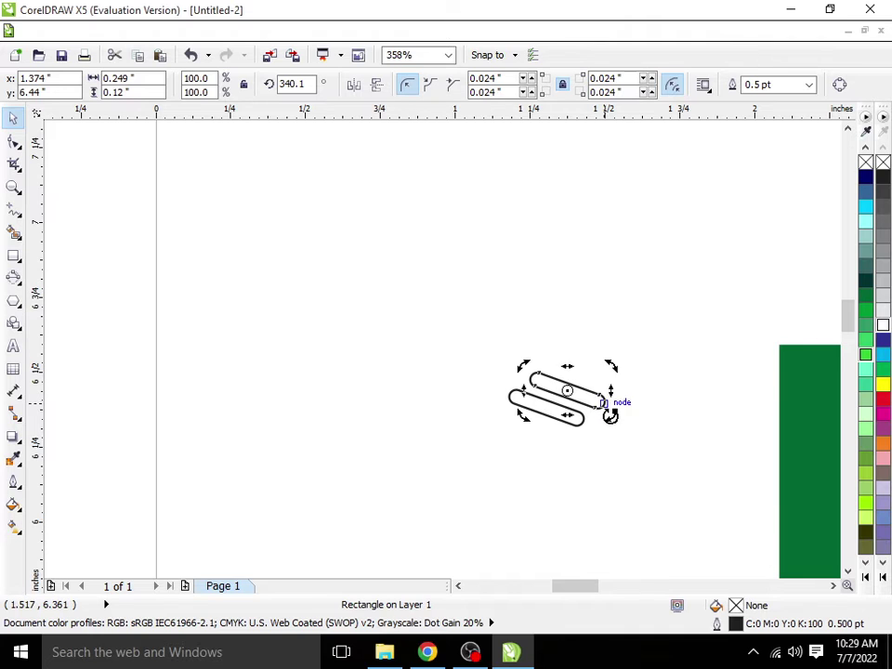
scroll(597, 406, "up", 2)
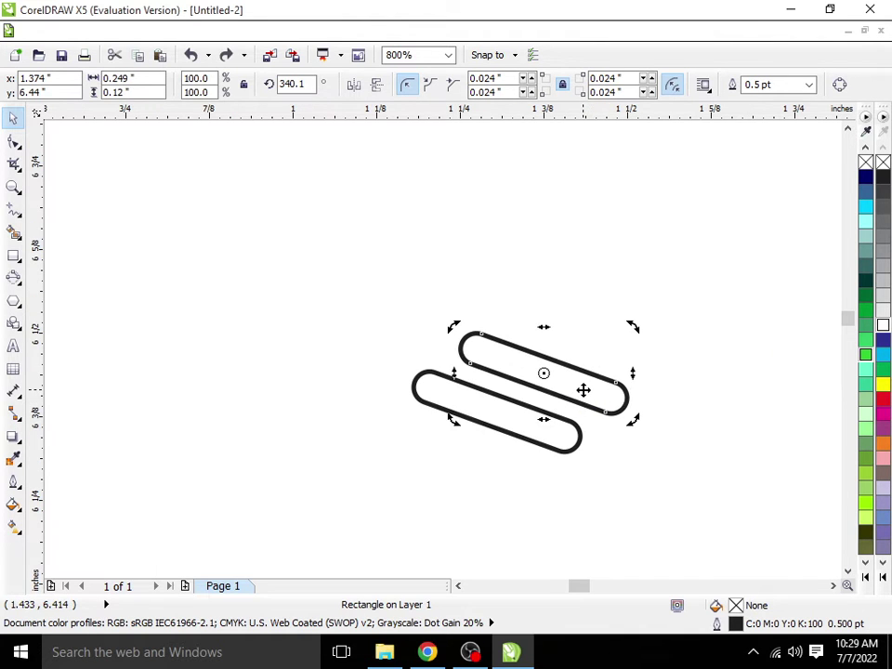
mouse_move(466, 342)
left_mouse_down()
mouse_move(445, 341)
mouse_move(179, 200)
left_mouse_up()
left_click_drag(370, 301, 570, 389)
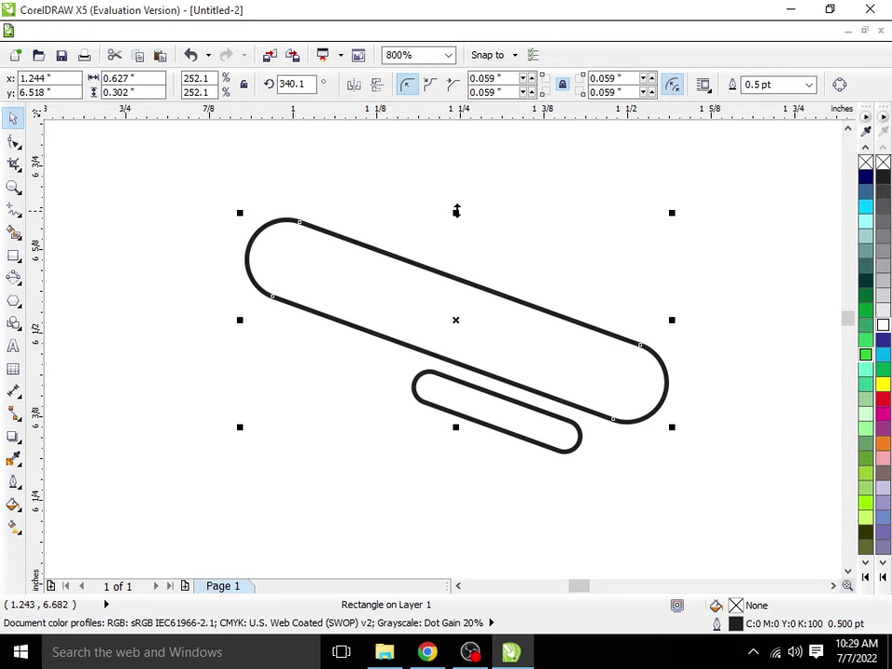
left_click_drag(456, 210, 418, 333)
key("ctrl+z")
key("Delete")
Make rotated copies of the bar at about 328 degrees and level, offset up and right.
left_click(532, 422)
left_click(501, 420)
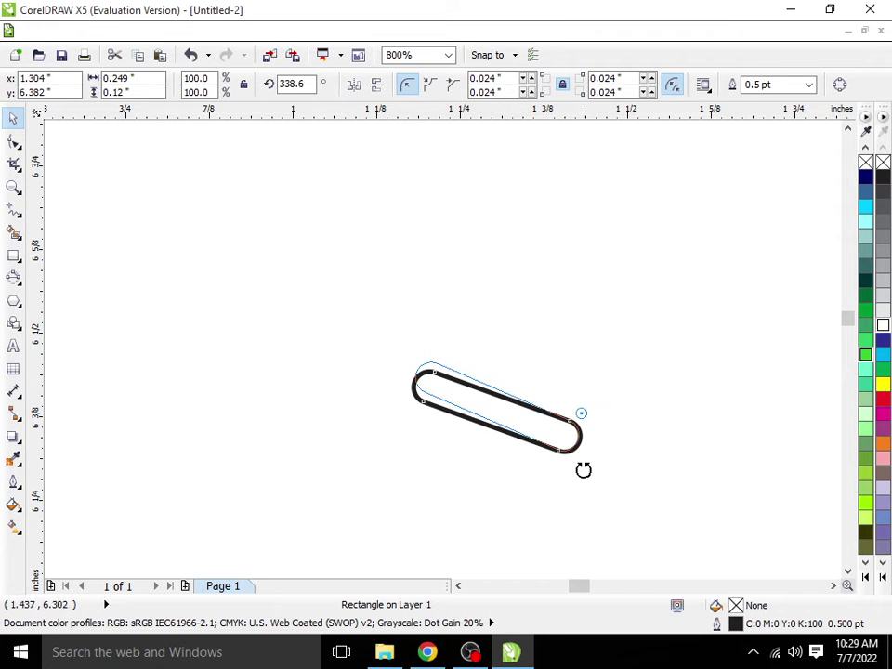
left_click_drag(583, 461, 575, 486)
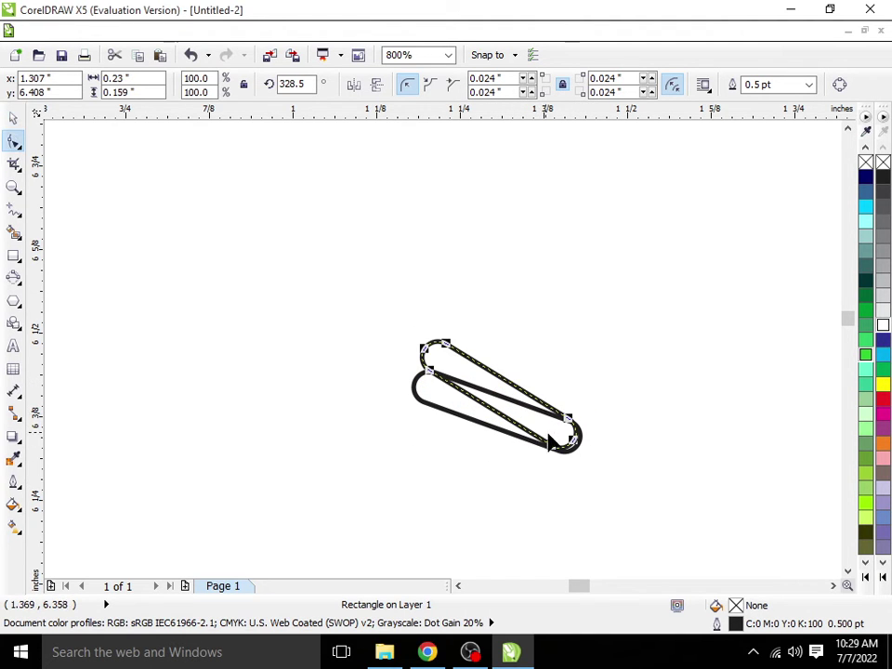
mouse_move(533, 424)
left_mouse_down()
mouse_move(562, 385)
mouse_move(496, 480)
left_mouse_up()
left_click(518, 498)
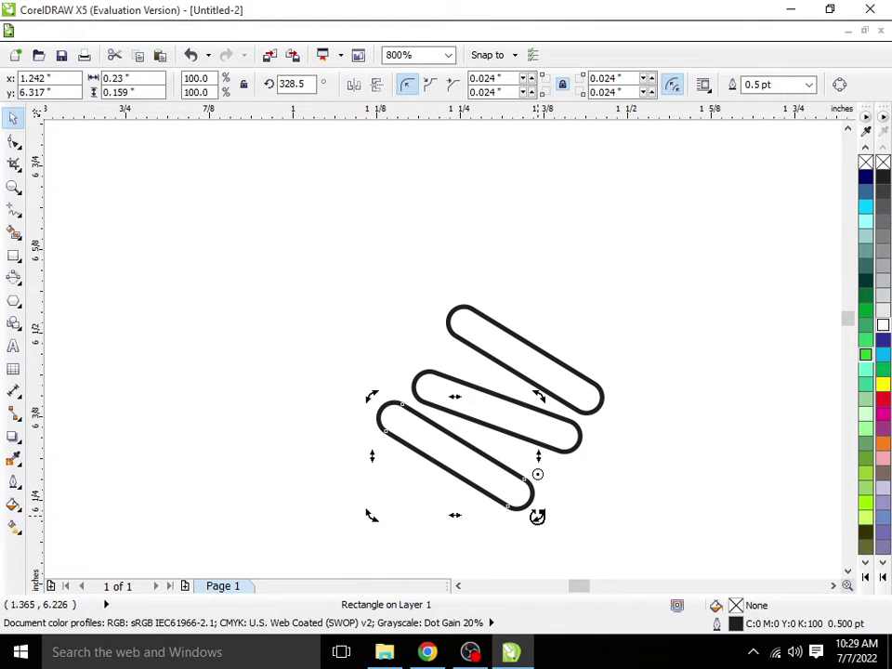
left_click_drag(537, 515, 559, 513)
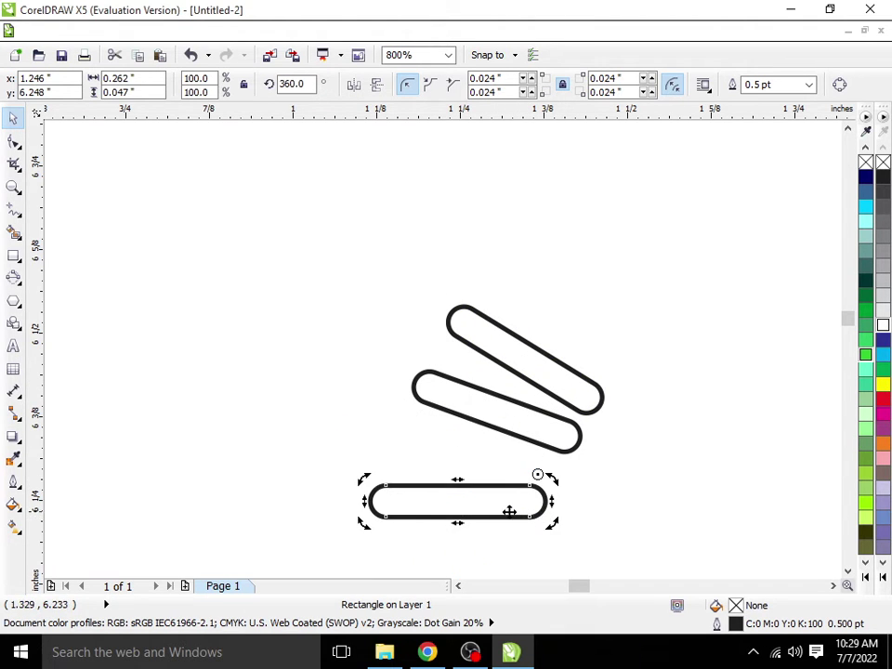
left_click_drag(481, 505, 508, 477)
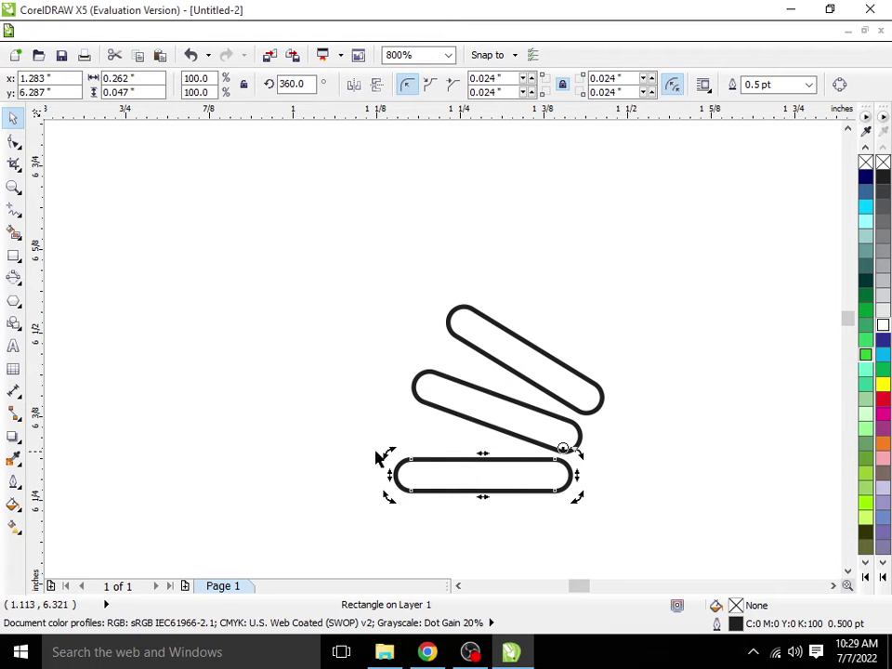
Tilt the bottom bar to about 348 degrees, space the fan, and group all three bars.
left_click_drag(378, 457, 396, 420)
left_click(536, 467)
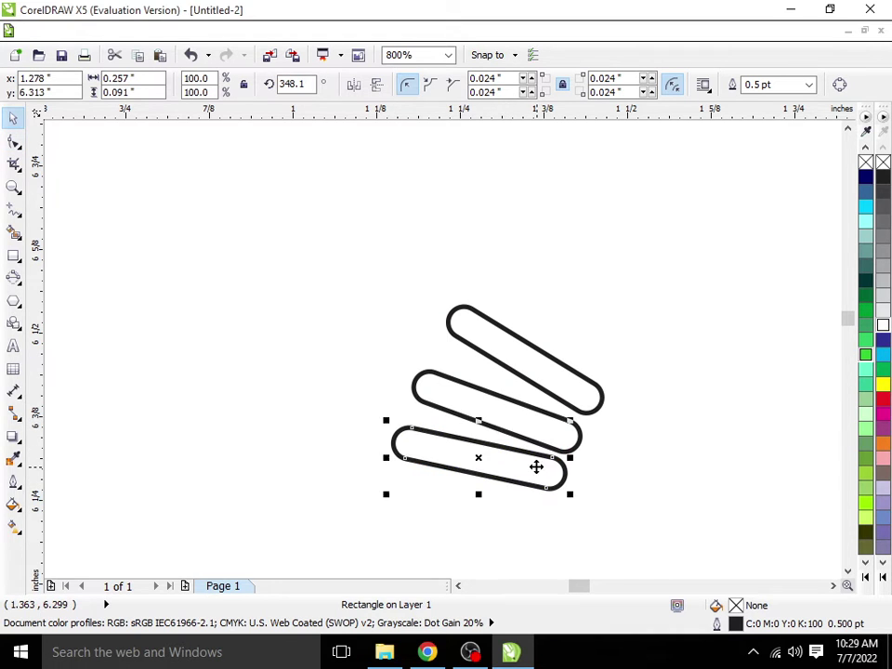
left_click_drag(536, 467, 535, 476)
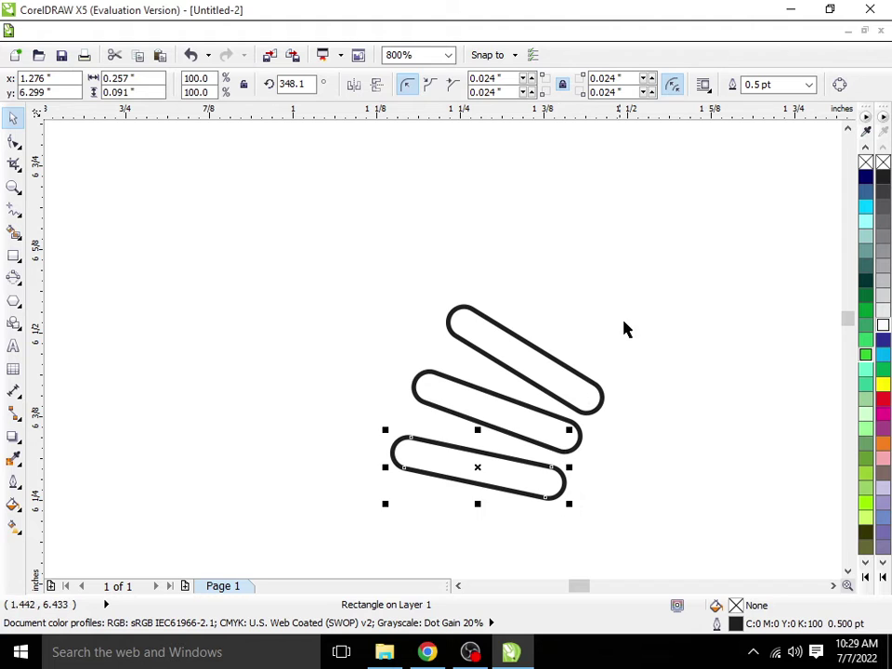
key("ctrl+a")
key("ctrl+g")
key("F4")
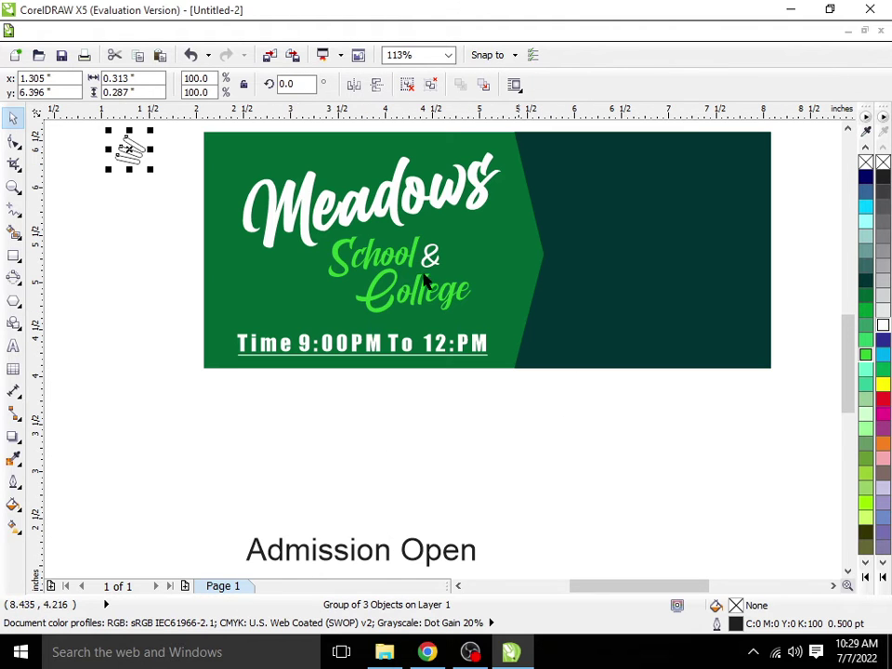
Move the bar group onto the banner's top-left and make it green with no outline.
left_click_drag(153, 170, 250, 189)
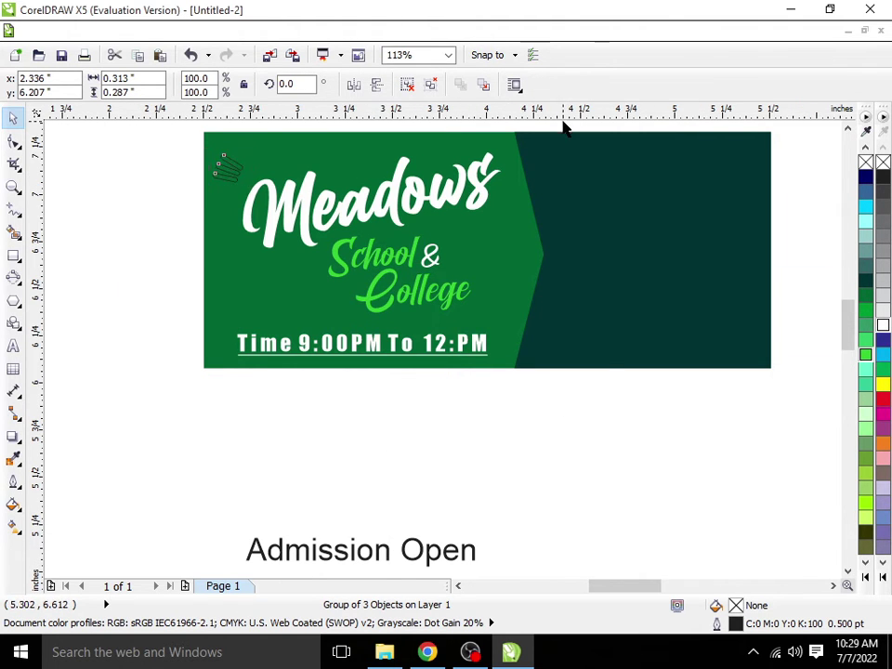
scroll(563, 126, "up", 2)
right_click(865, 356)
key("Escape")
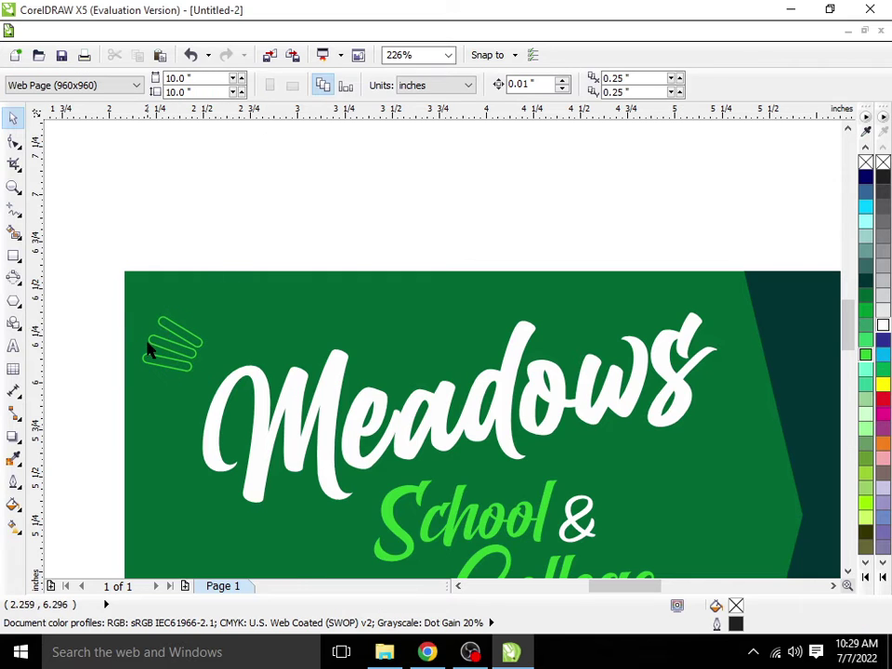
left_click(183, 346)
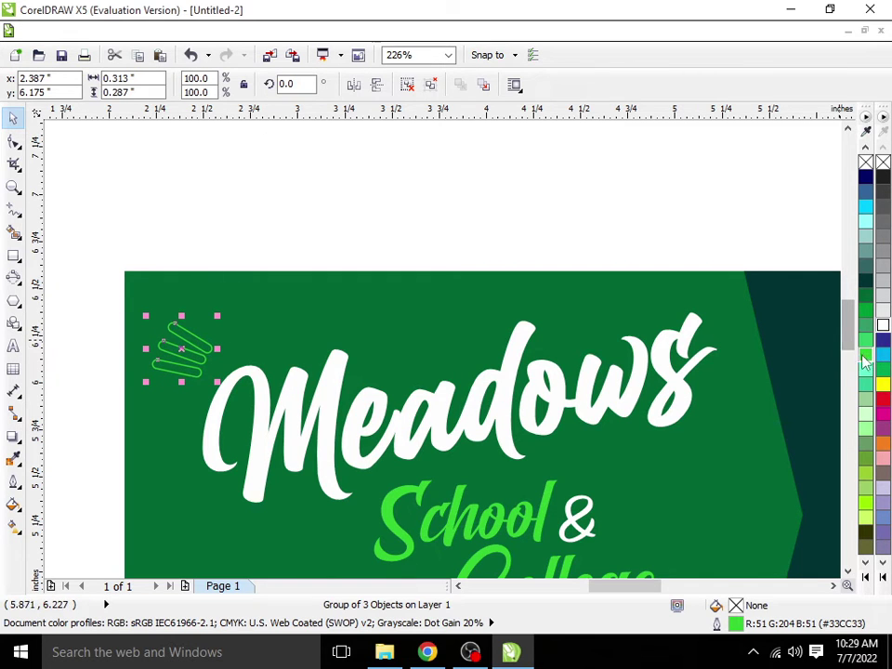
right_click(864, 164)
key("Escape")
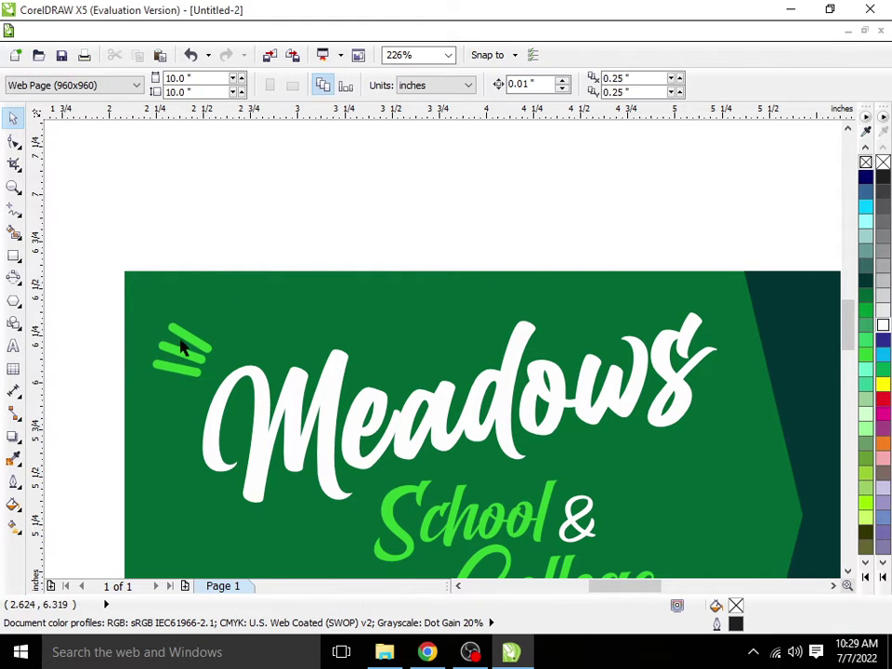
Tilt the green bars to 345.1° beside the M and place a copy right of Meadows.
left_click(191, 332)
scroll(193, 319, "down", 2)
scroll(207, 342, "up", 2)
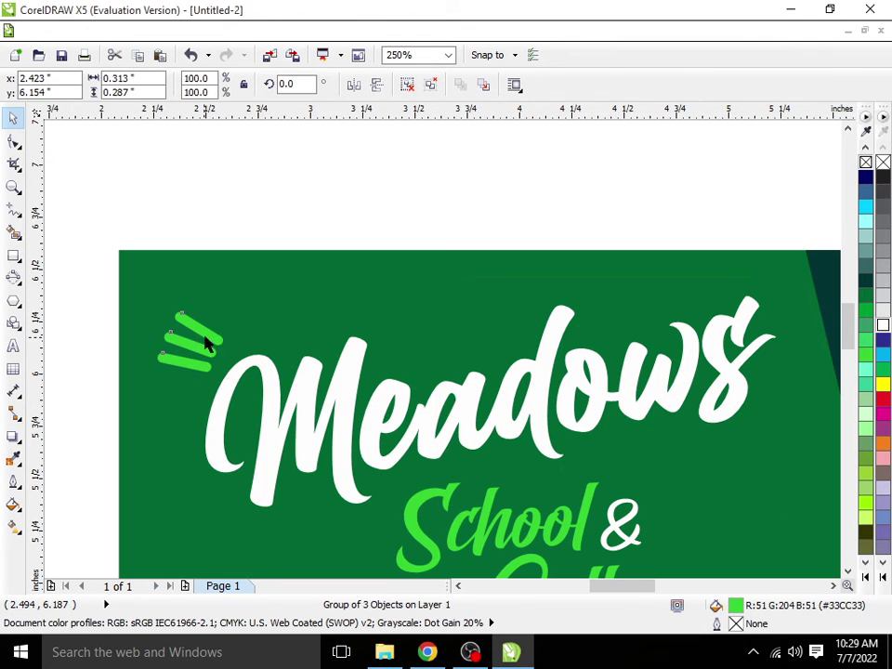
scroll(224, 312, "up", 2)
mouse_move(225, 308)
left_mouse_down()
mouse_move(264, 312)
mouse_move(234, 308)
left_mouse_up()
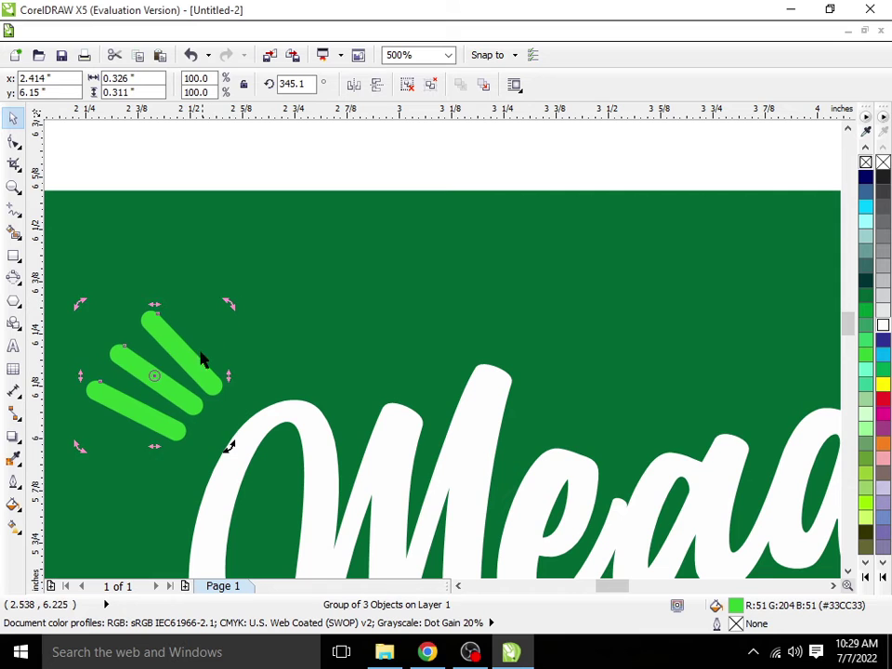
key("Escape")
left_click(202, 374)
left_click_drag(202, 374, 201, 369)
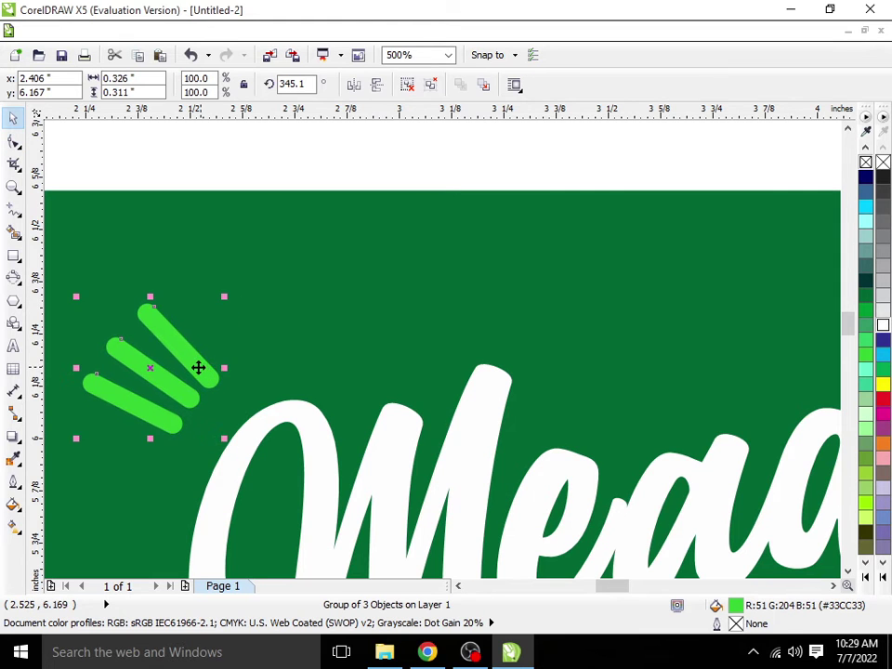
scroll(195, 375, "down", 4)
left_click_drag(195, 156, 462, 199)
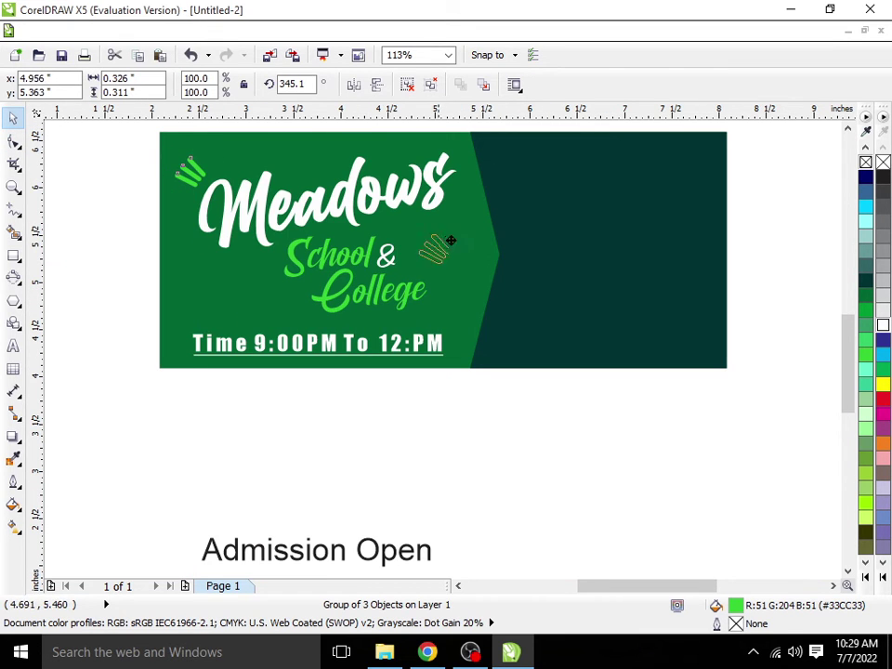
Rotate the right-hand bar copy to 169.5°, nudge it into place, and adjust its outline.
scroll(461, 199, "up", 6)
scroll(462, 210, "up", 2)
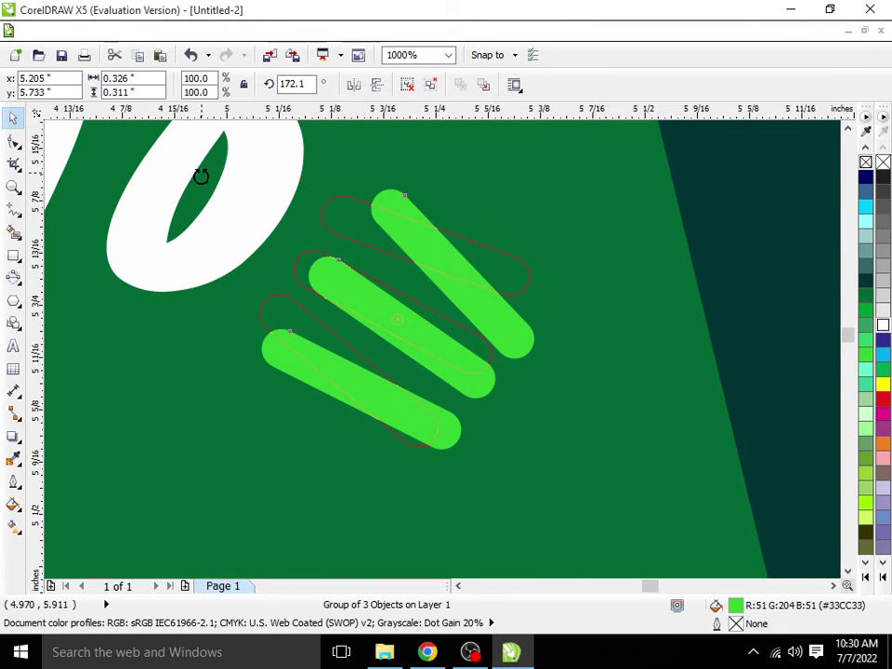
left_click_drag(112, 163, 202, 179)
key("F10")
key("space")
left_click_drag(389, 243, 414, 258)
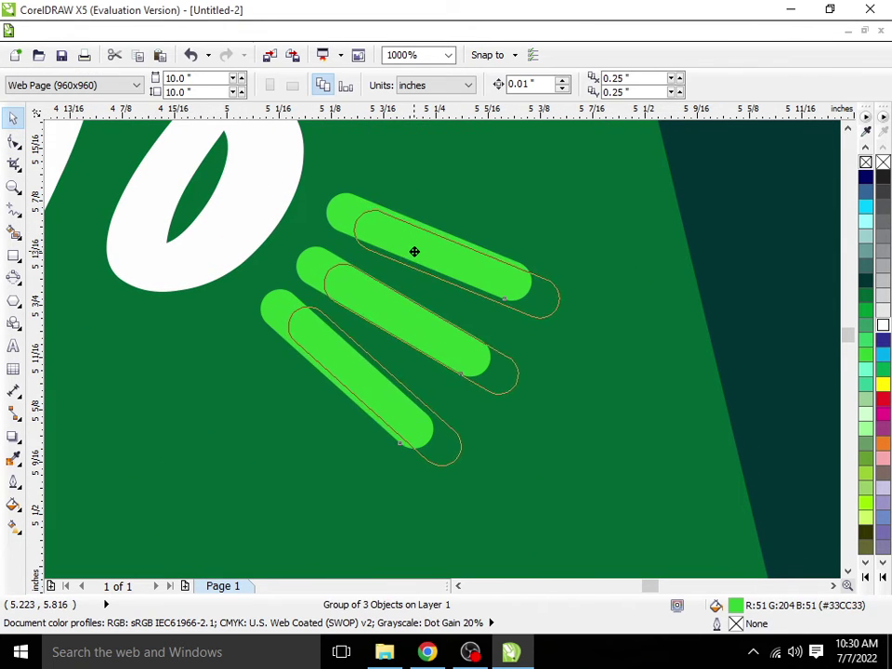
scroll(414, 261, "down", 2)
scroll(558, 284, "down", 2)
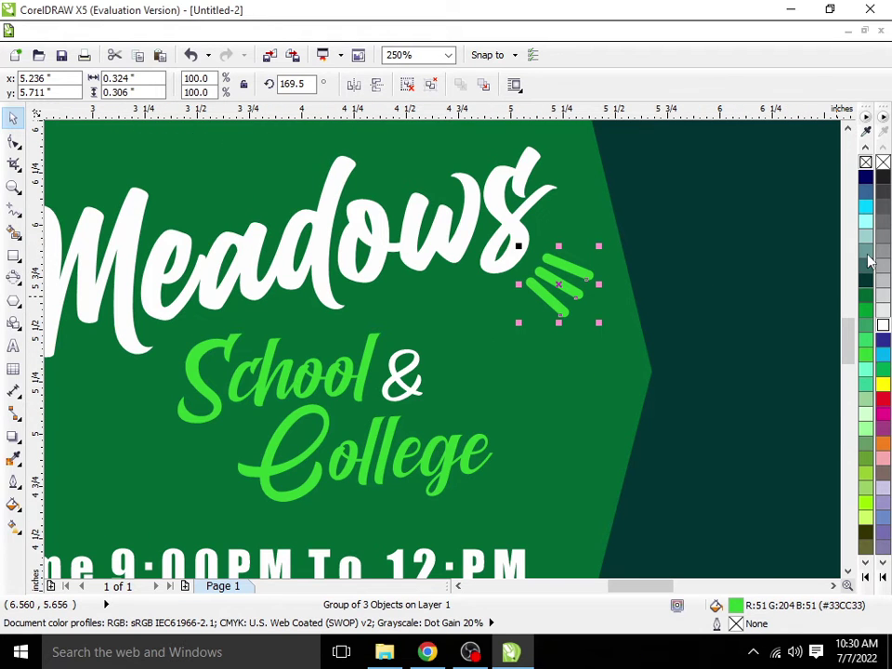
right_click(865, 357)
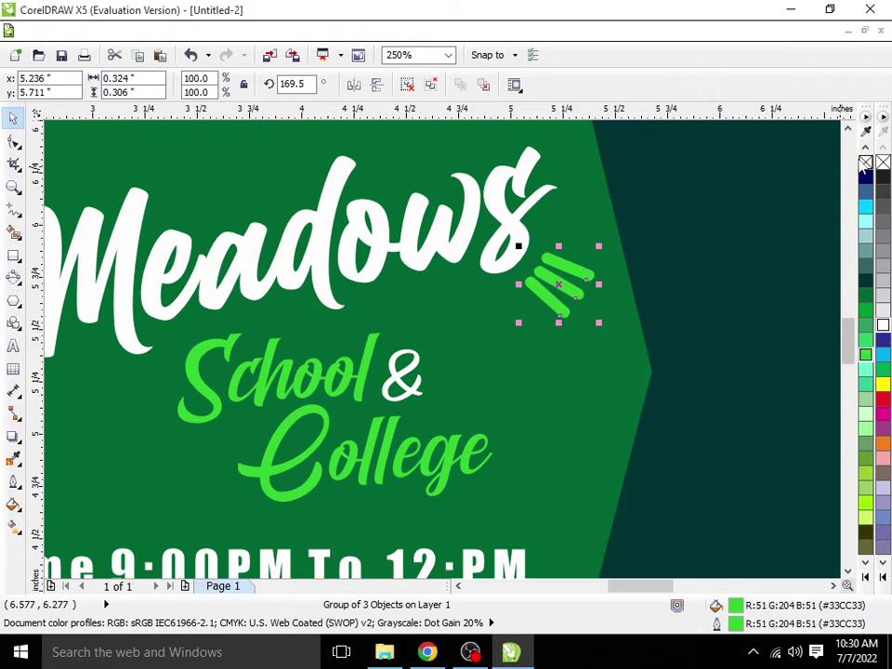
right_click(865, 163)
scroll(551, 270, "down", 2)
Group both lime accent stroke sets and zoom in on the banner's left side.
left_click(101, 192)
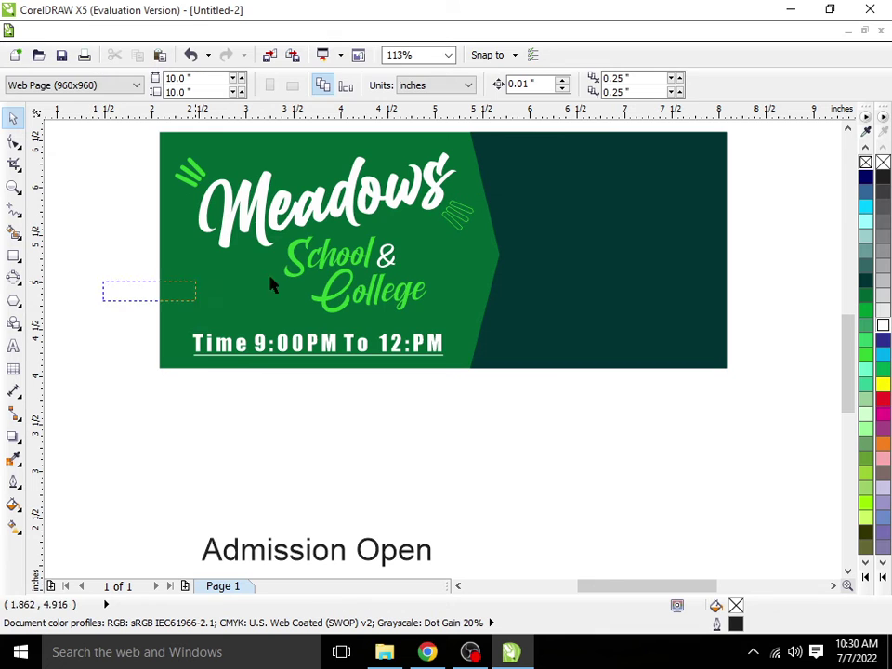
left_click_drag(558, 116, 375, 240)
left_click(115, 257)
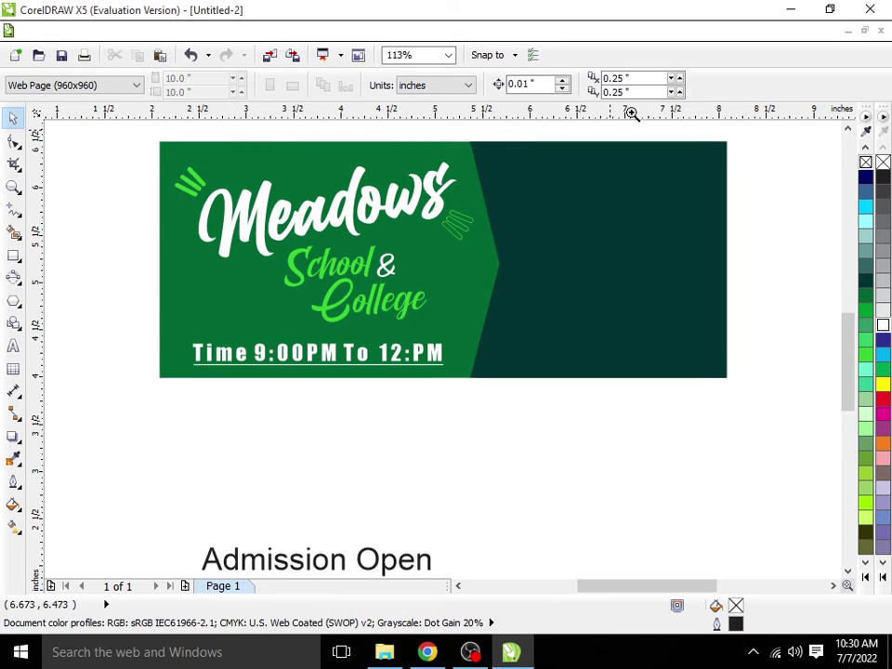
scroll(630, 223, "up", 1)
left_click_drag(141, 467, 141, 467)
key("ctrl+g")
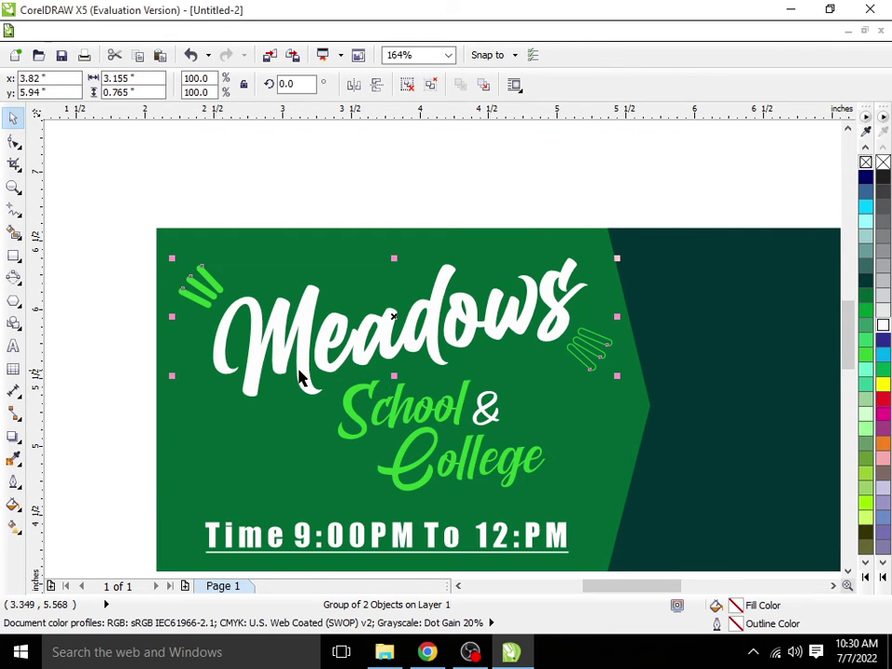
key("F3")
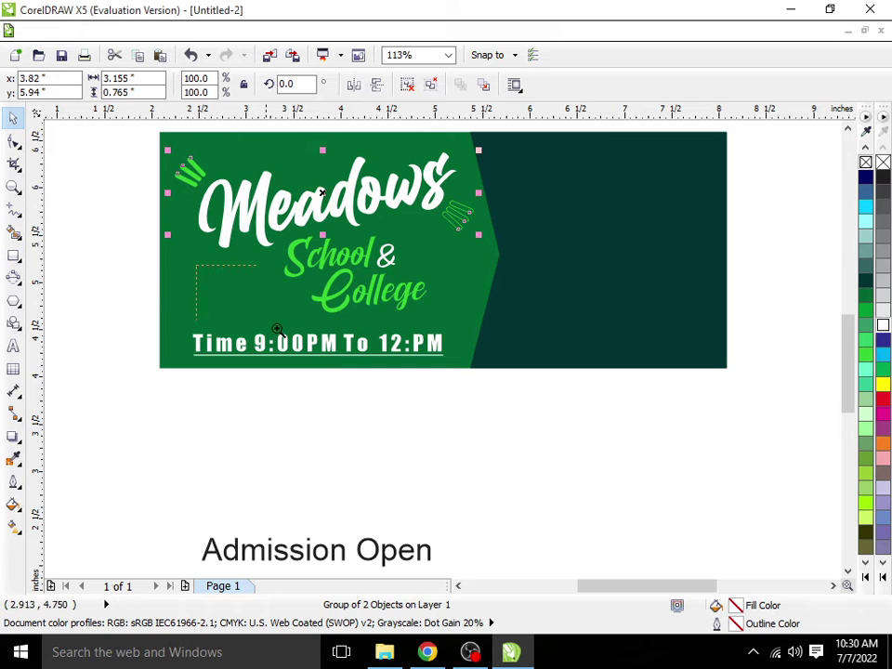
left_click_drag(277, 330, 197, 283)
key("F3")
key("F3")
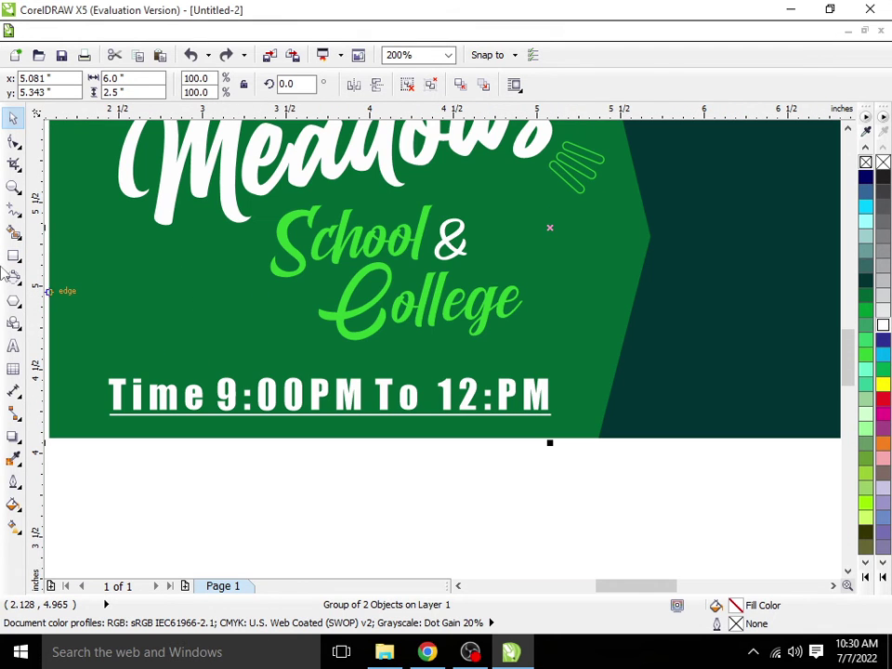
Turn a small rectangle left of School & College into a right-pointing triangle.
left_click(13, 255)
left_click_drag(111, 286, 164, 331)
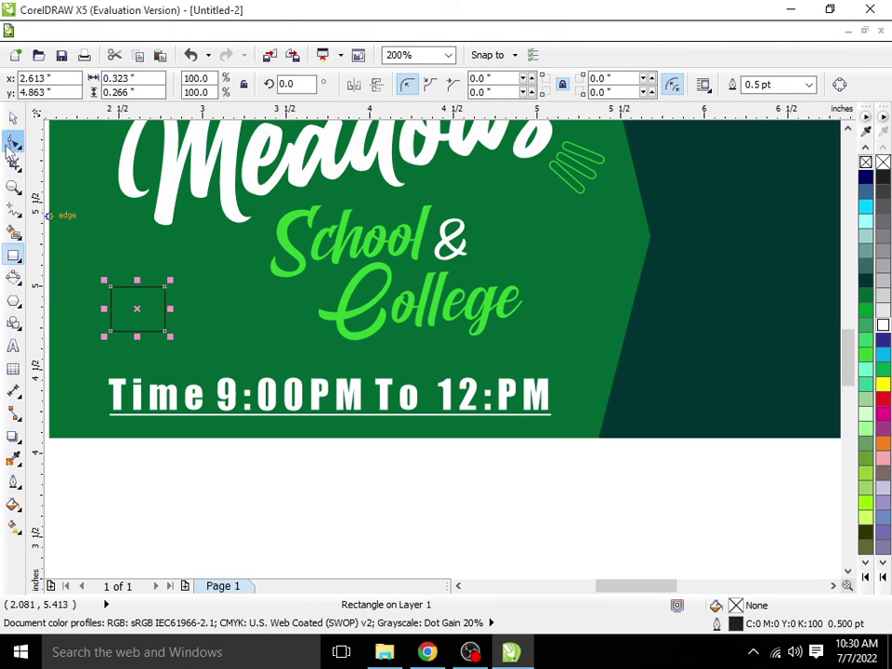
key("ctrl+q")
scroll(172, 307, "up", 1)
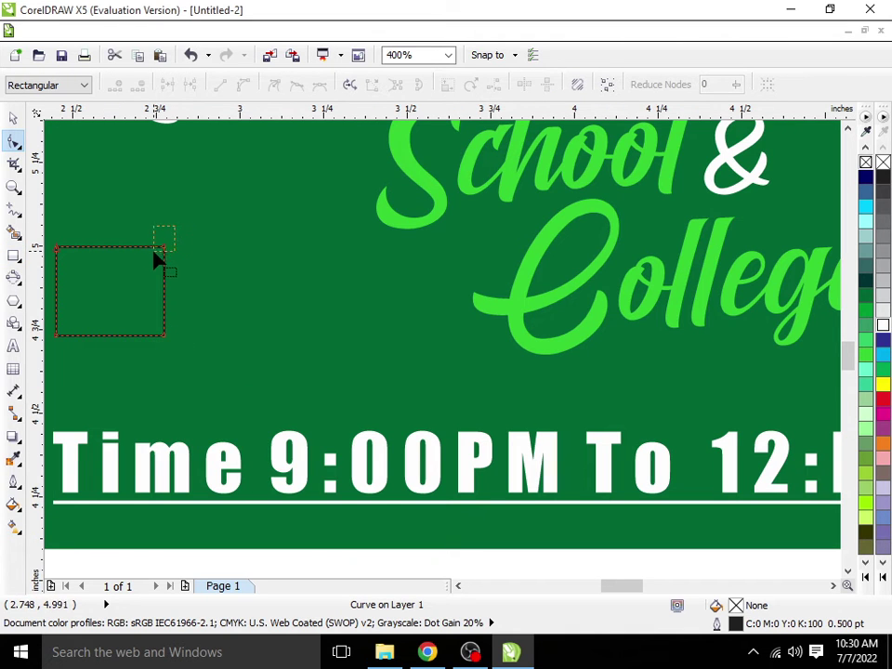
key("Delete")
left_click_drag(167, 341, 165, 294)
key("space")
left_click_drag(94, 295, 190, 289)
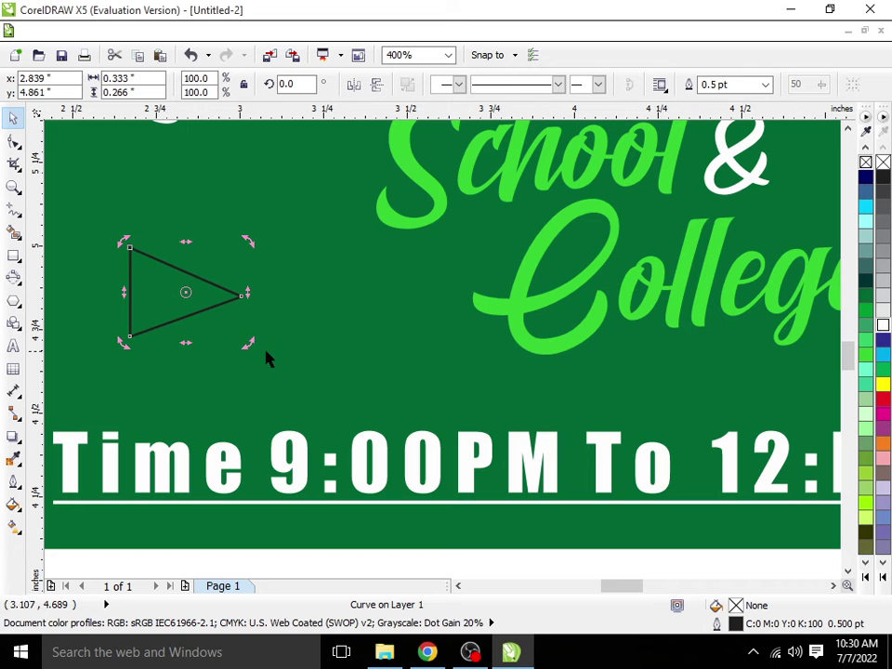
Add a rotated triangle copy, filling one triangle green and the other white.
left_click_drag(244, 343, 244, 336)
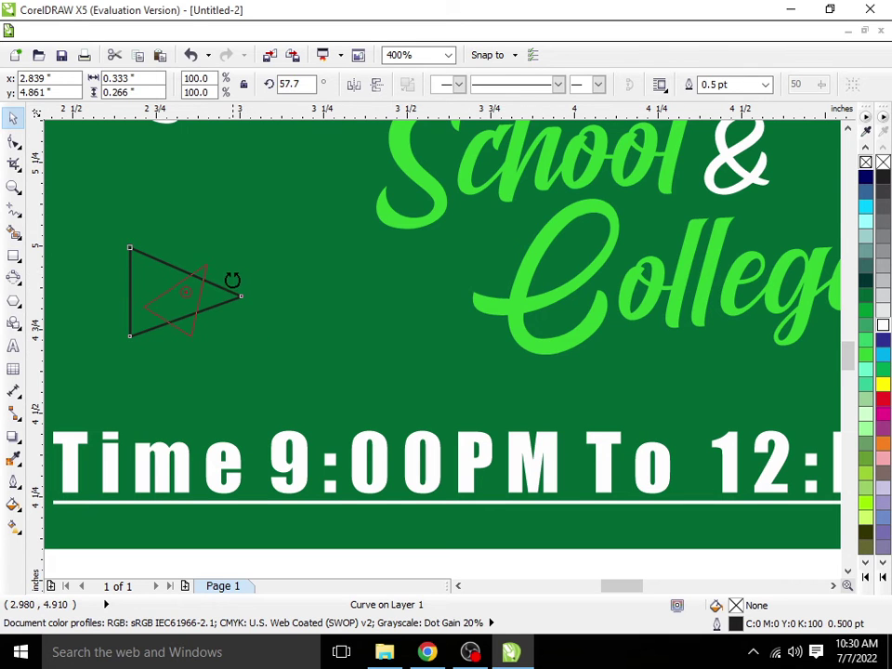
left_click_drag(232, 280, 230, 283)
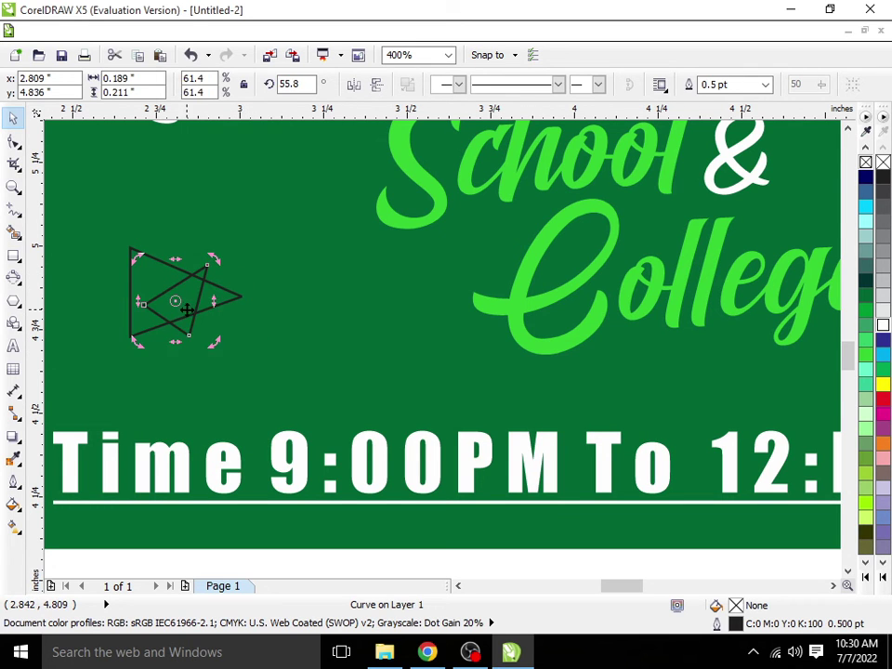
left_click(865, 355)
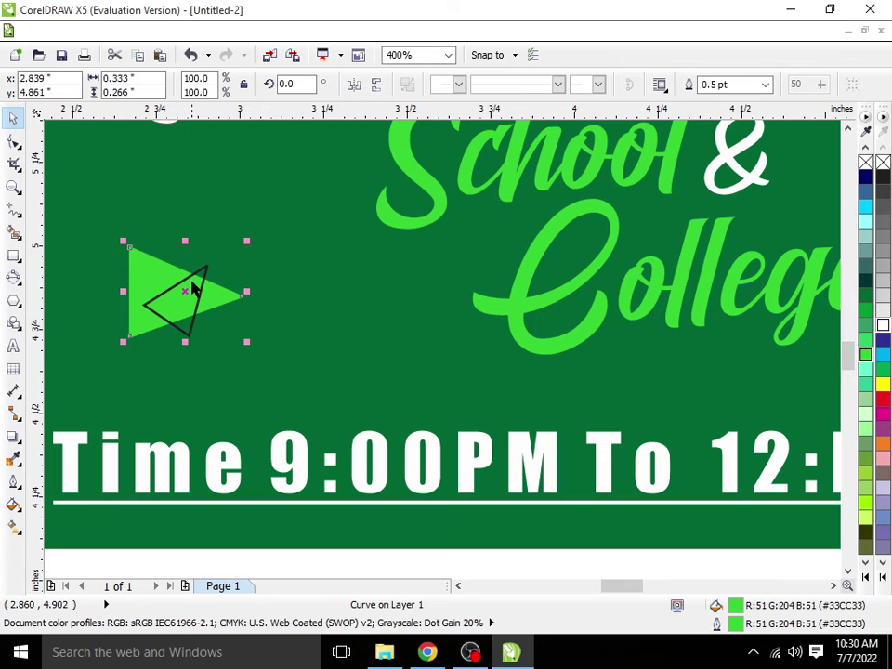
key("Escape")
left_click(178, 296)
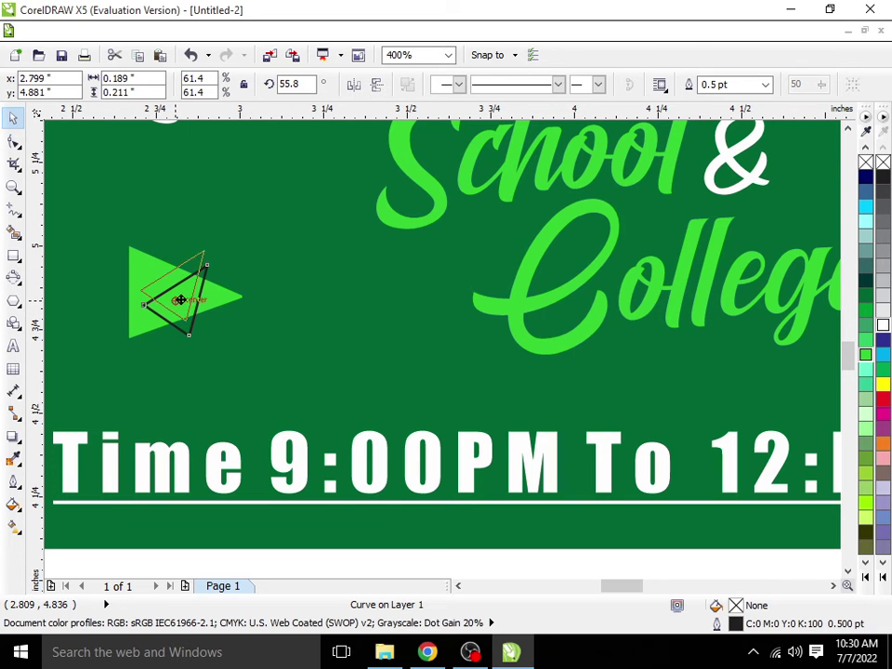
left_click(884, 330)
Group the two triangles into one play icon.
scroll(173, 285, "down", 1)
scroll(131, 289, "down", 1)
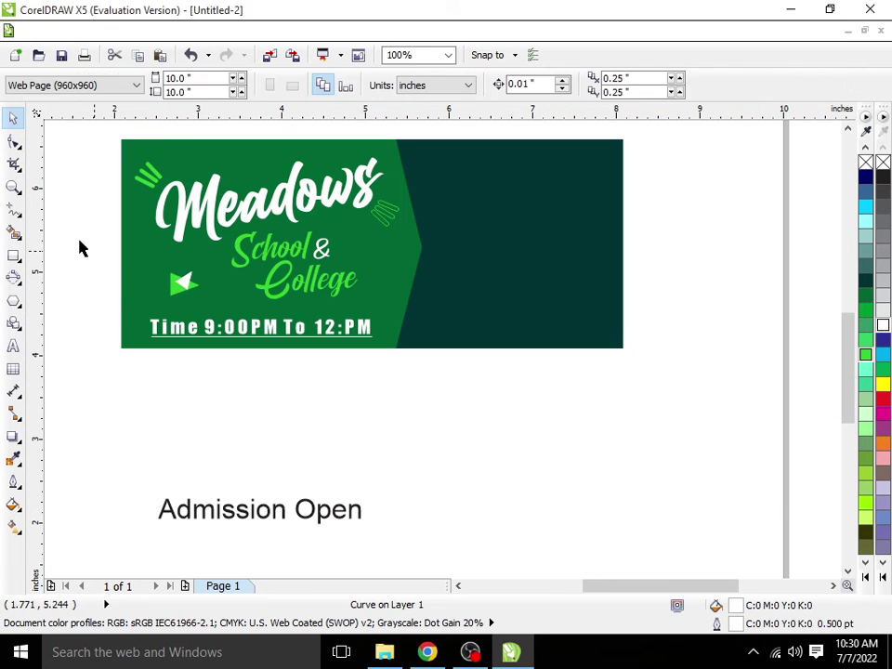
mouse_move(80, 240)
left_mouse_down()
mouse_move(228, 300)
mouse_move(225, 314)
left_mouse_up()
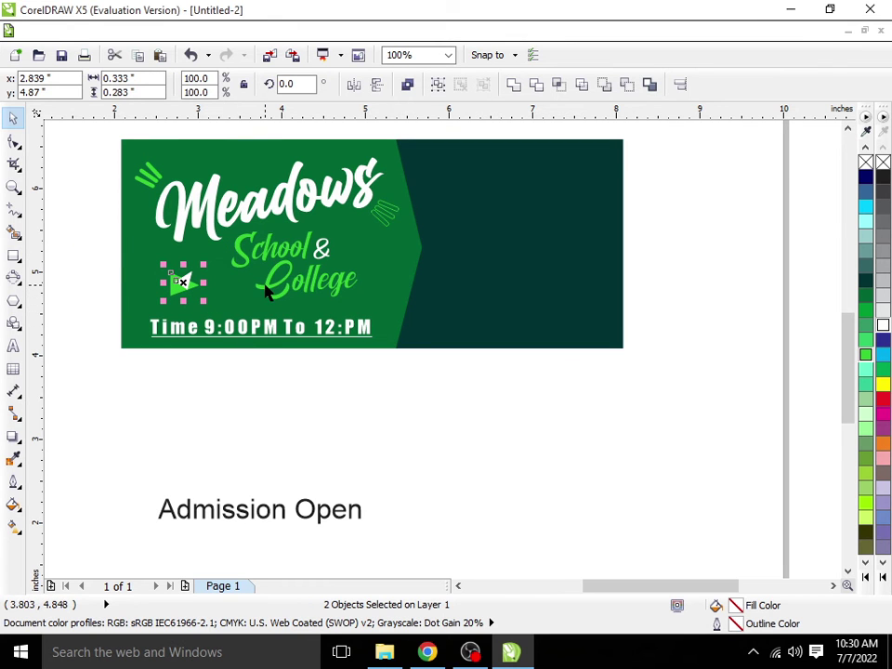
key("ctrl+g")
left_click(104, 156)
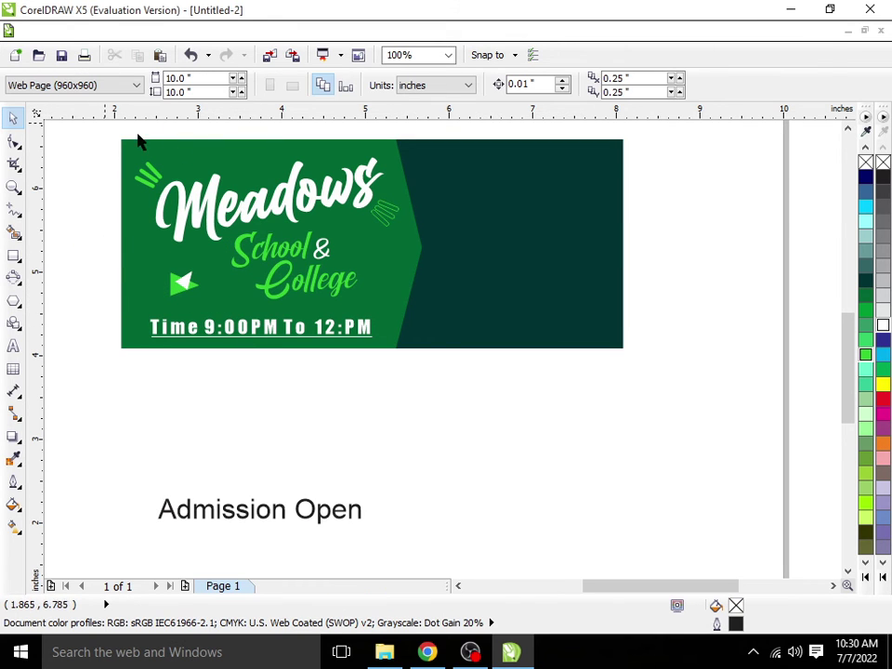
left_click_drag(458, 336, 458, 338)
left_click(456, 395)
In Chrome, search Google Images for "vactor png" brush-stroke results.
left_click(427, 651)
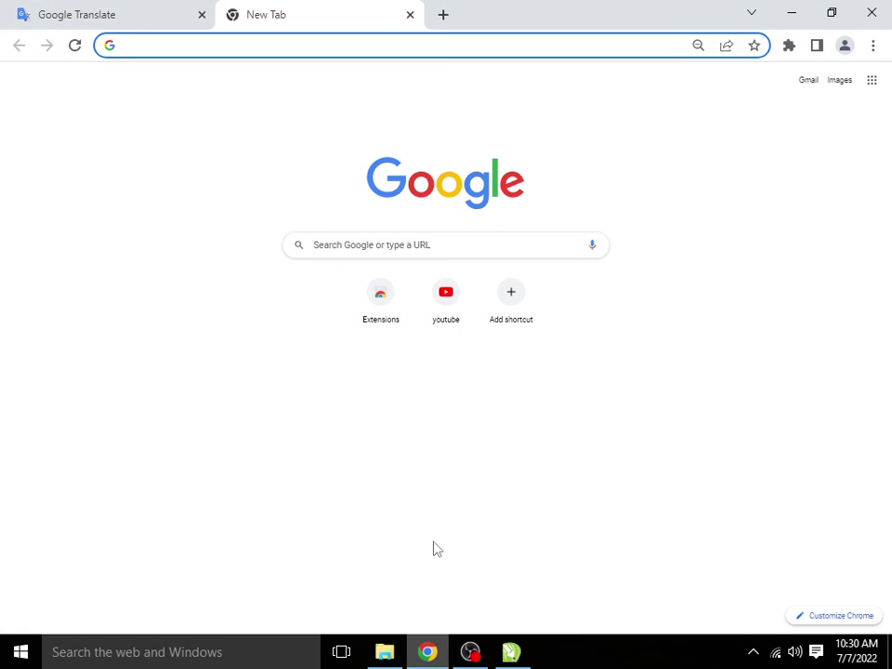
left_click(343, 245)
type("v")
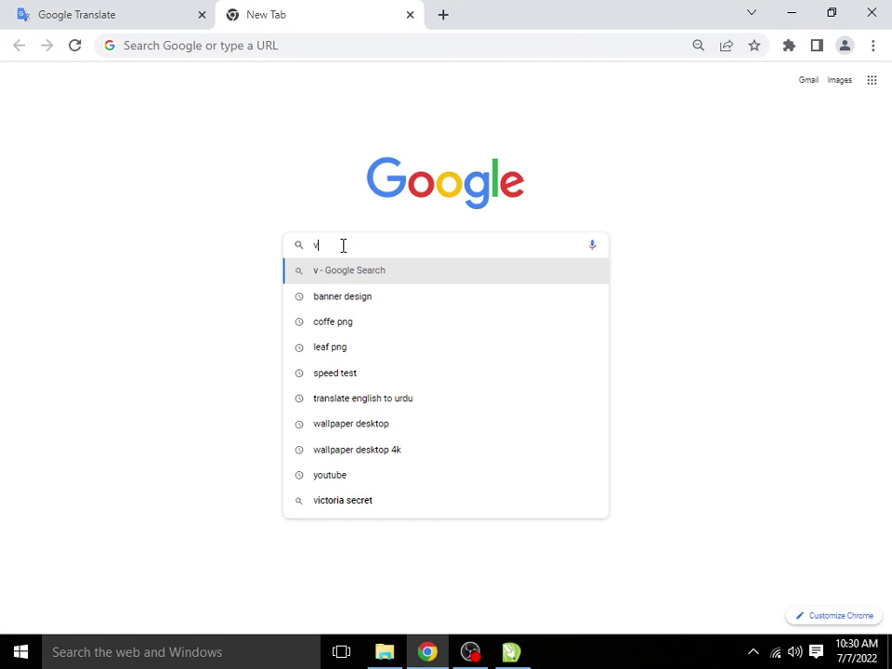
type("actor")
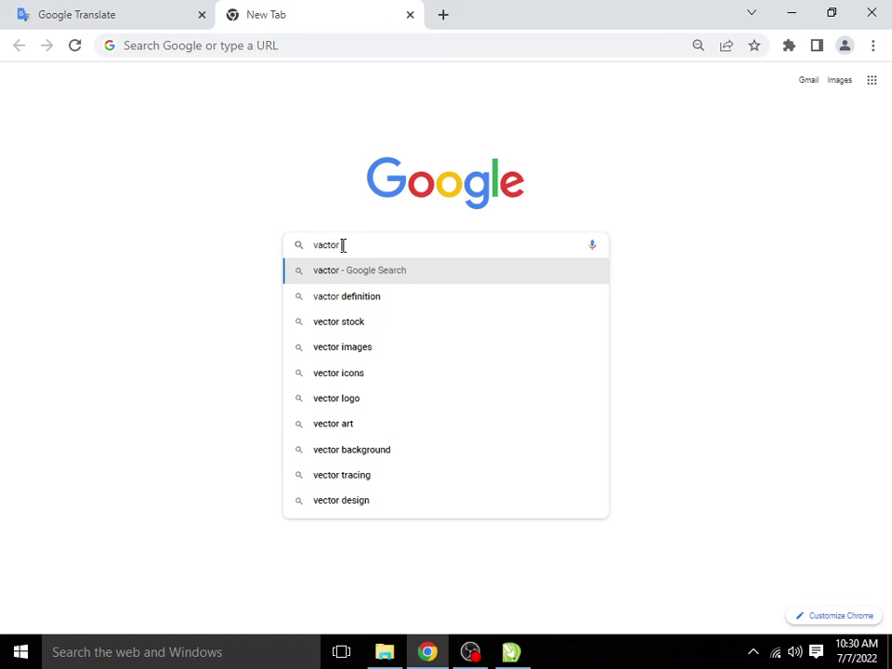
type(" png")
key("Return")
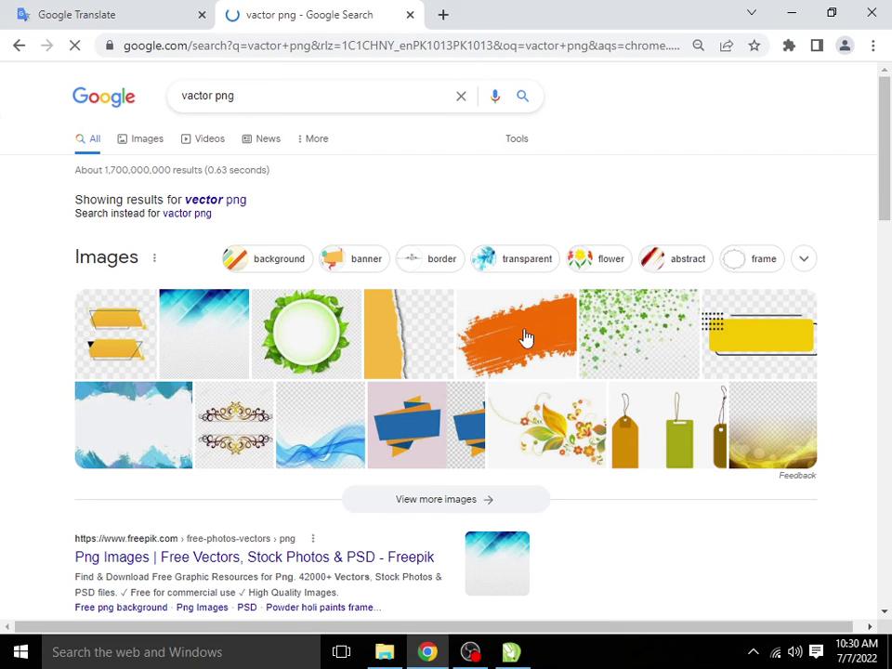
left_click(502, 339)
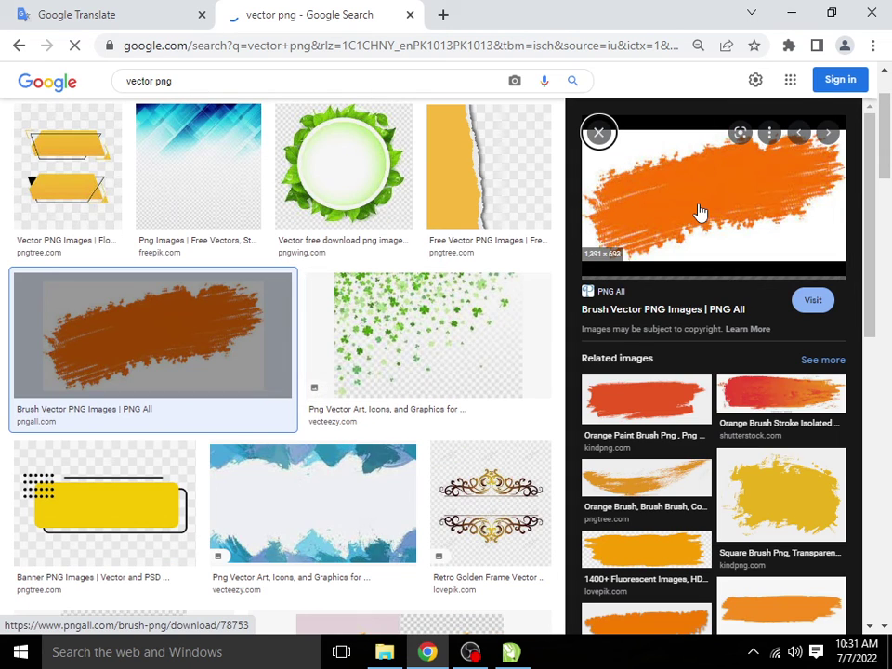
Save the yellow square brush PNG and drag the download into CorelDRAW.
left_click(786, 511)
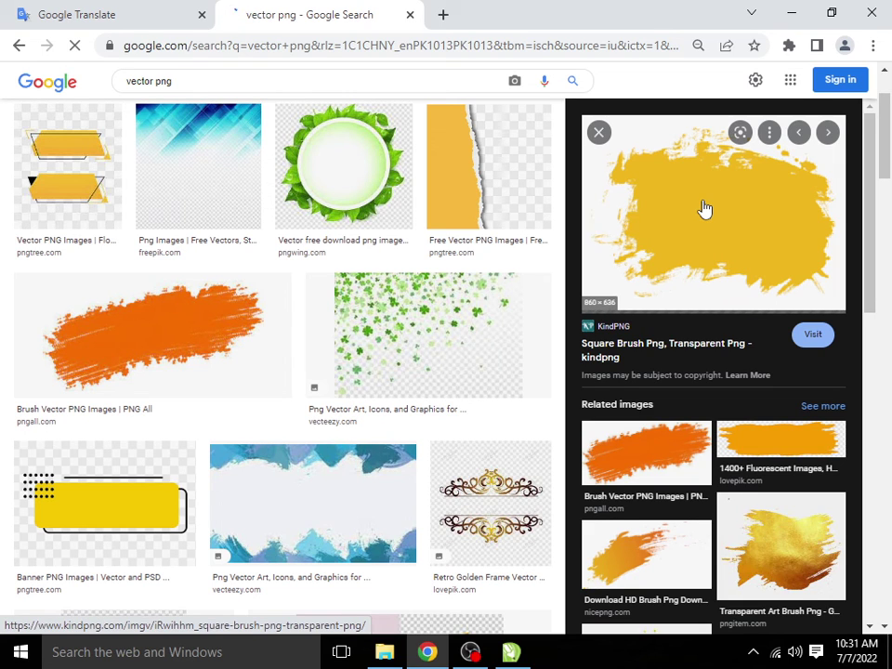
right_click(654, 244)
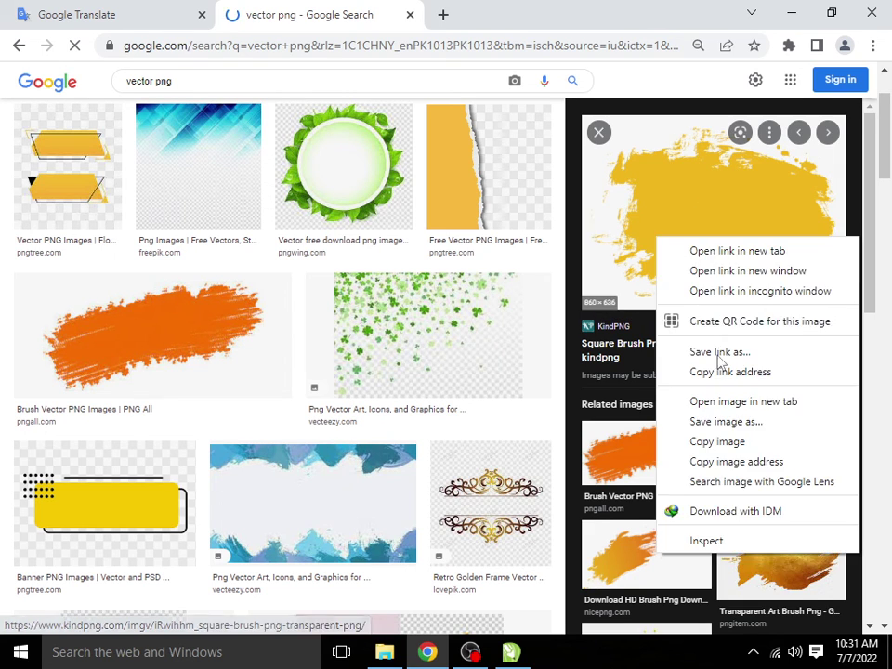
left_click(718, 423)
mouse_move(314, 502)
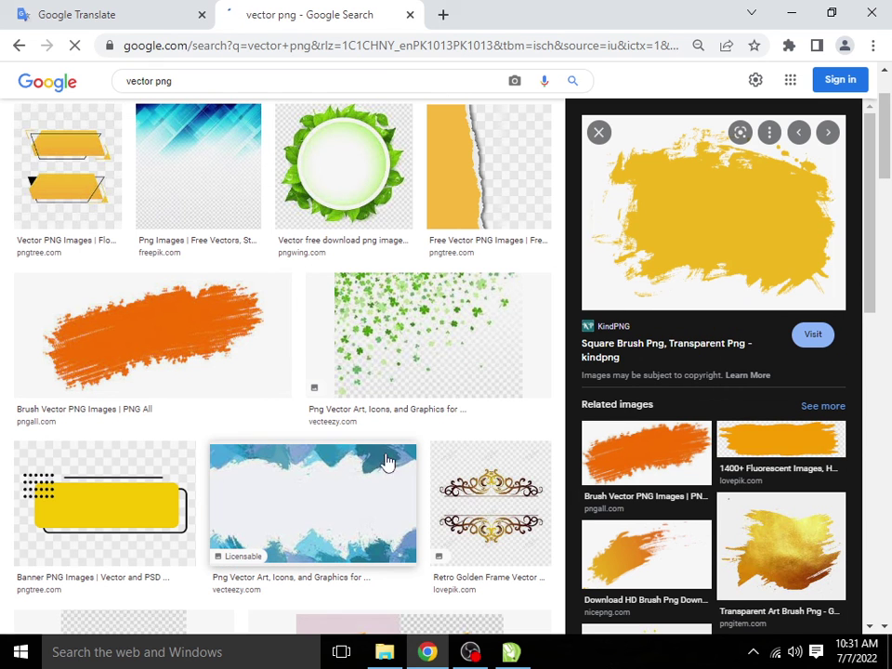
key("Return")
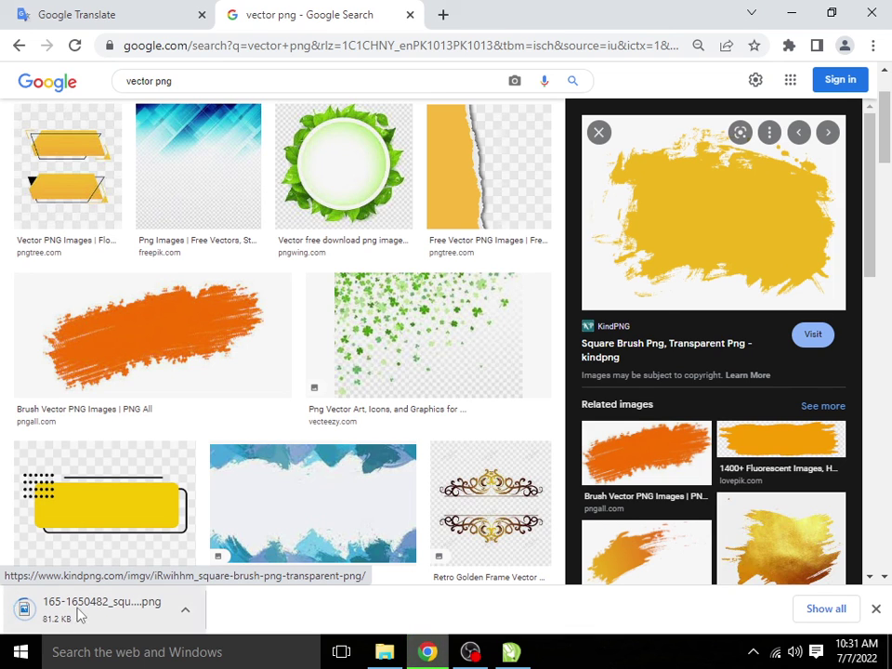
left_click(81, 613)
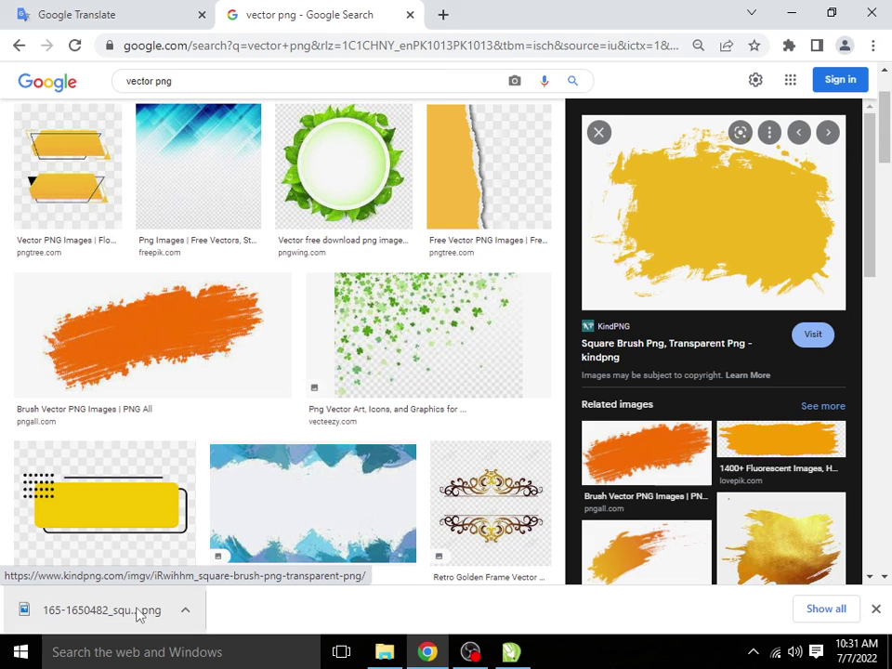
mouse_move(138, 613)
left_mouse_down()
mouse_move(516, 653)
mouse_move(444, 398)
left_mouse_up()
Quick Trace the yellow brush bitmap into a 7-object vector group, moved beside the original.
key("shift+F2")
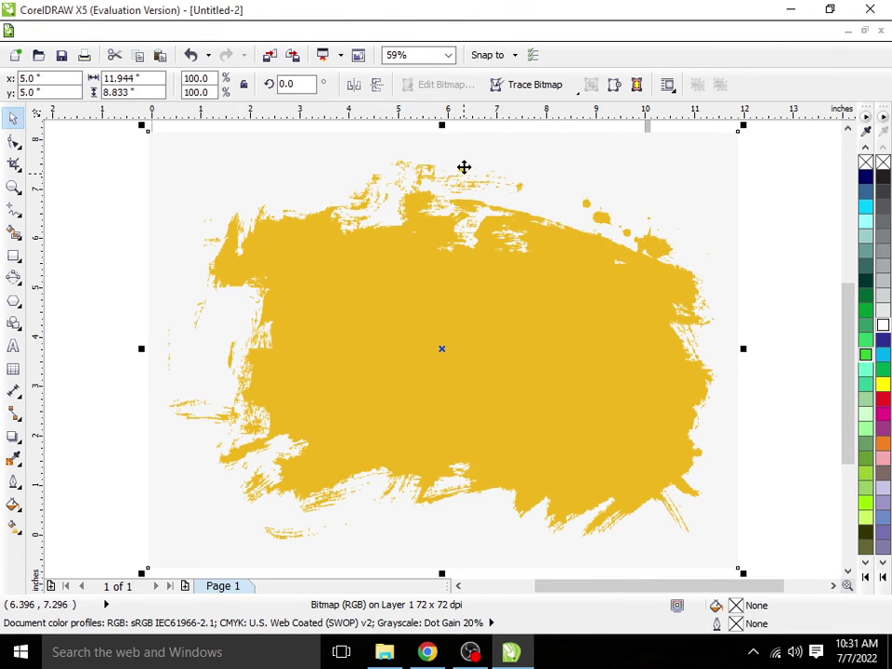
left_click(530, 84)
left_click(545, 109)
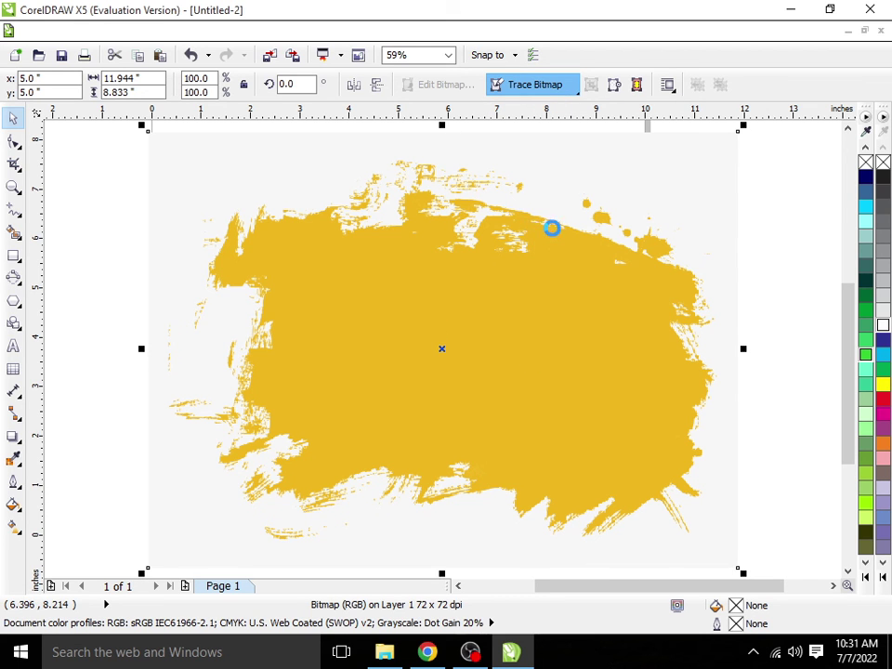
left_click_drag(638, 273, 549, 303)
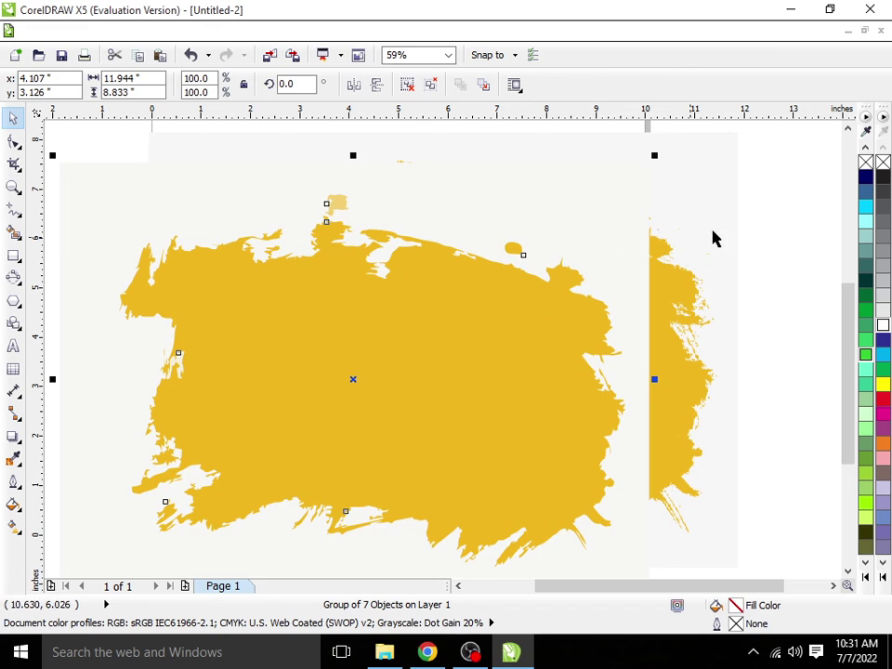